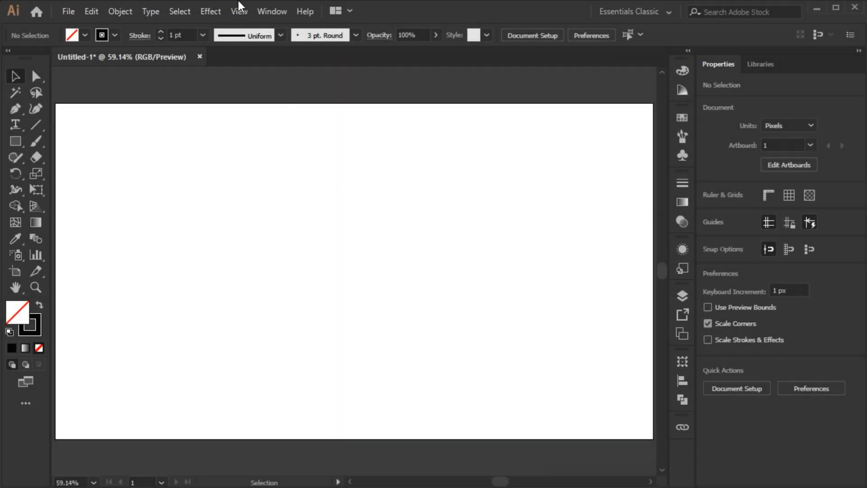
# - Show the rulers and place one vertical and one horizontal guide across the artboard
pyautogui.click(235, 6)
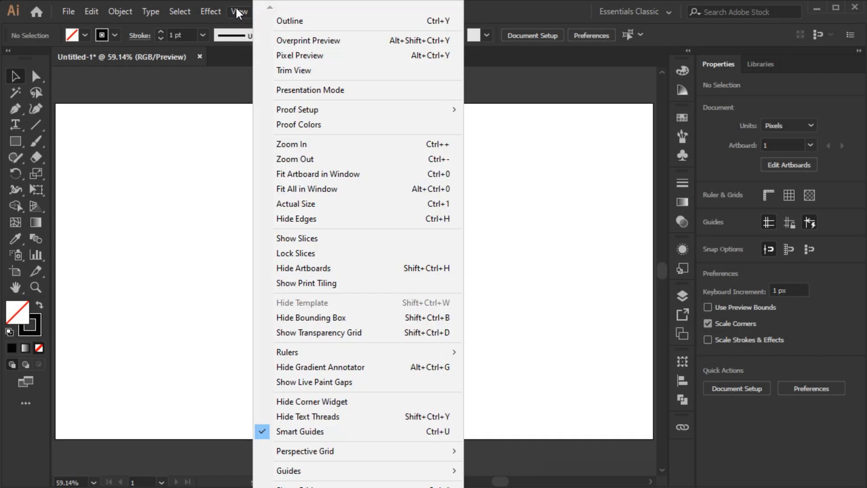
pyautogui.moveTo(303, 356)
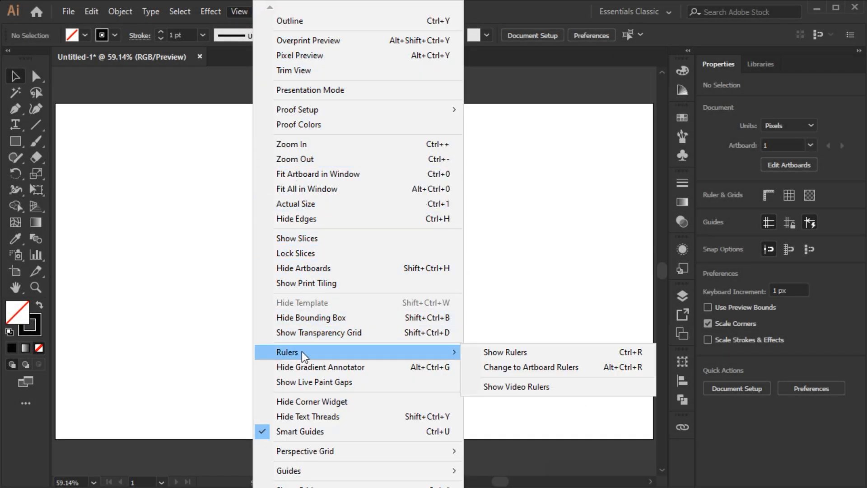
pyautogui.click(486, 357)
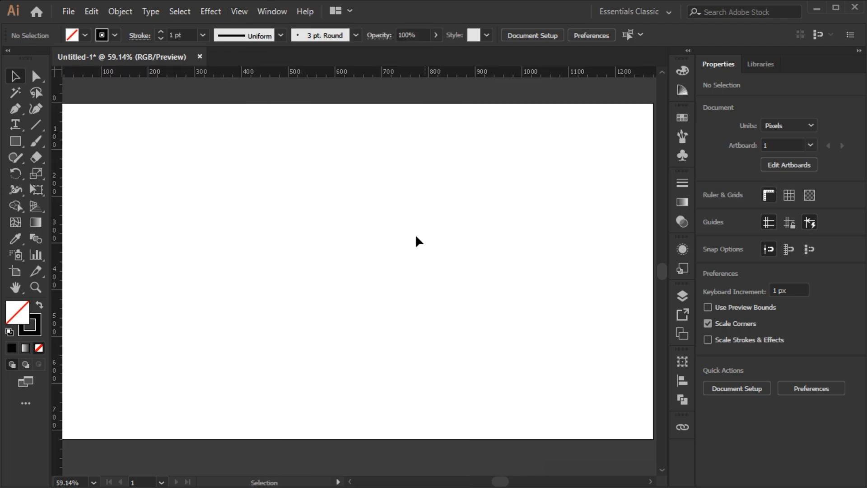
pyautogui.moveTo(374, 77); pyautogui.dragTo(377, 96)
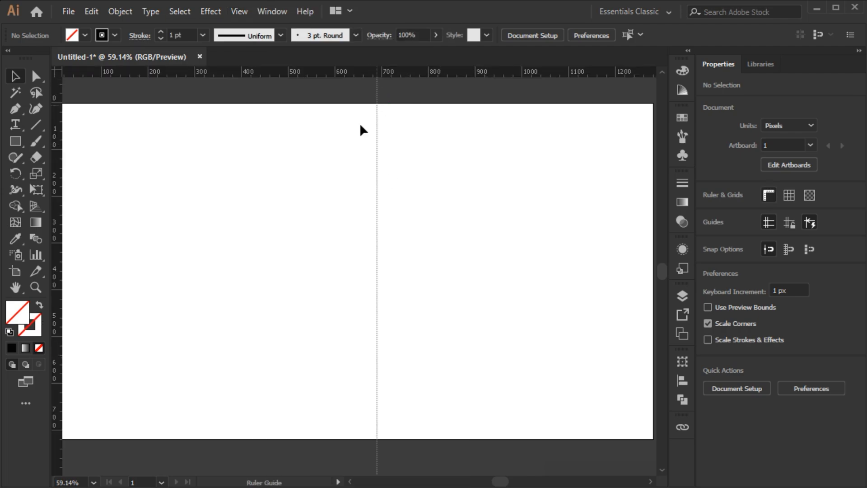
pyautogui.moveTo(60, 265); pyautogui.dragTo(80, 264)
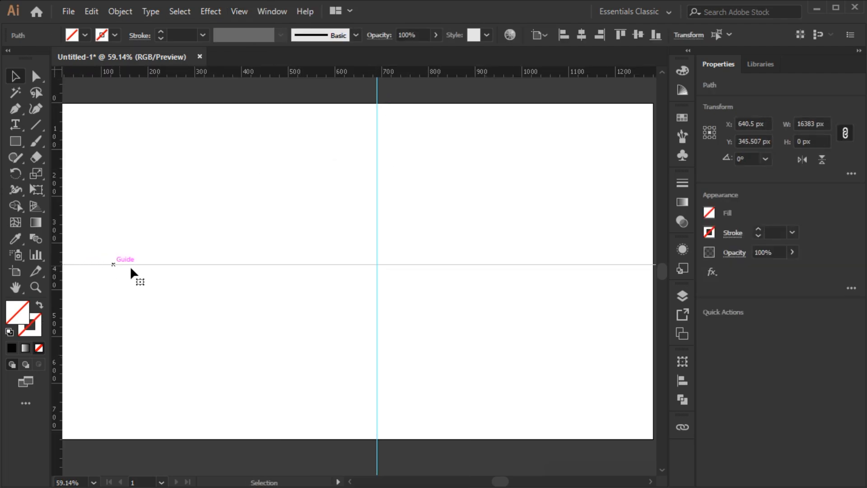
# - Center both guides horizontally and vertically on the artboard
pyautogui.hotkey('ctrl', 'a')
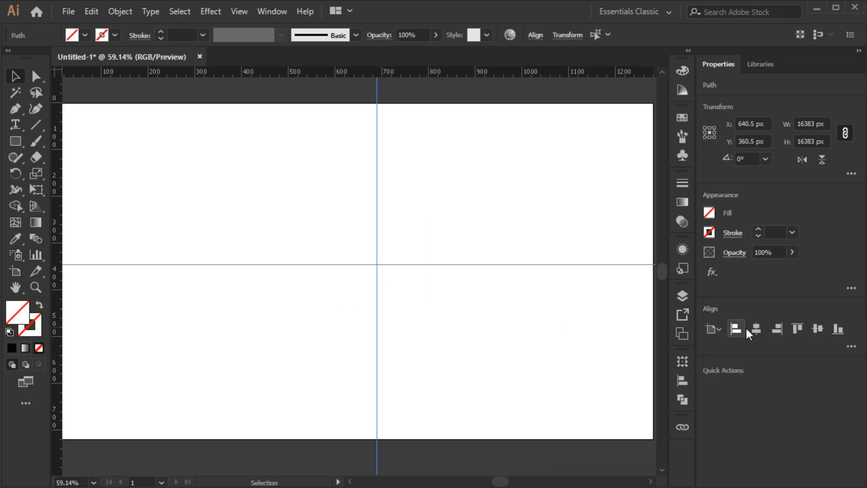
pyautogui.click(757, 329)
pyautogui.click(818, 329)
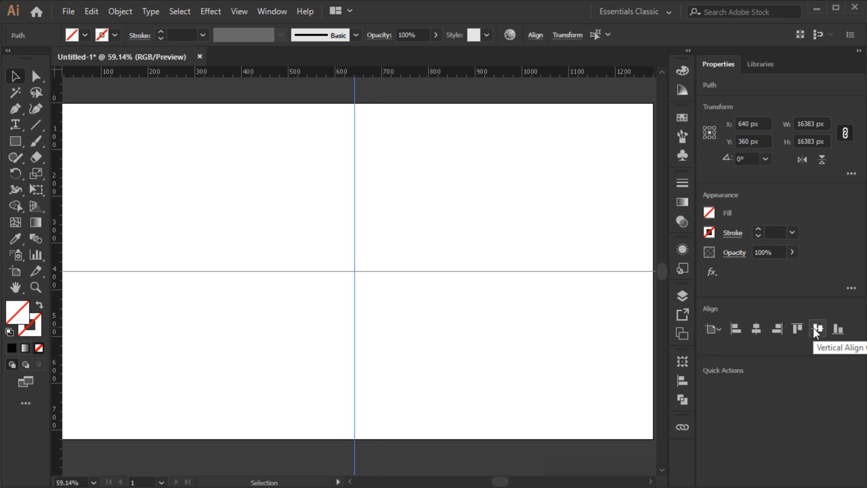
# - Lock the two centered guides and hide the rulers
pyautogui.click(129, 12)
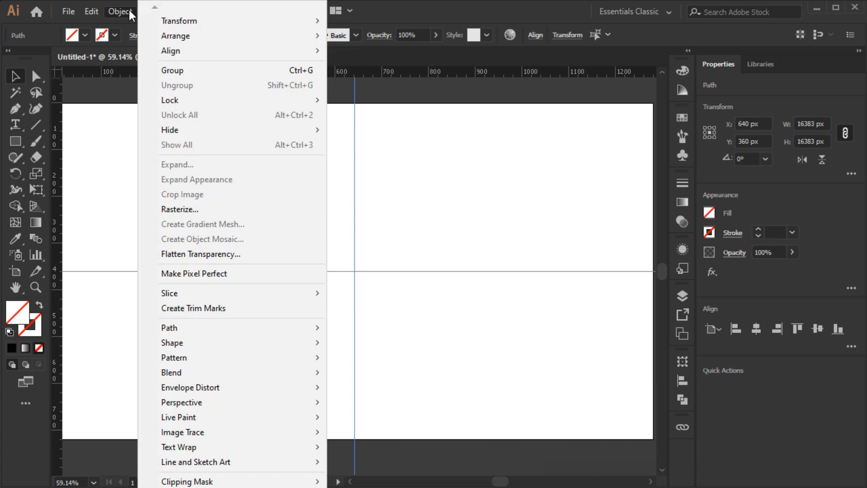
pyautogui.moveTo(166, 105)
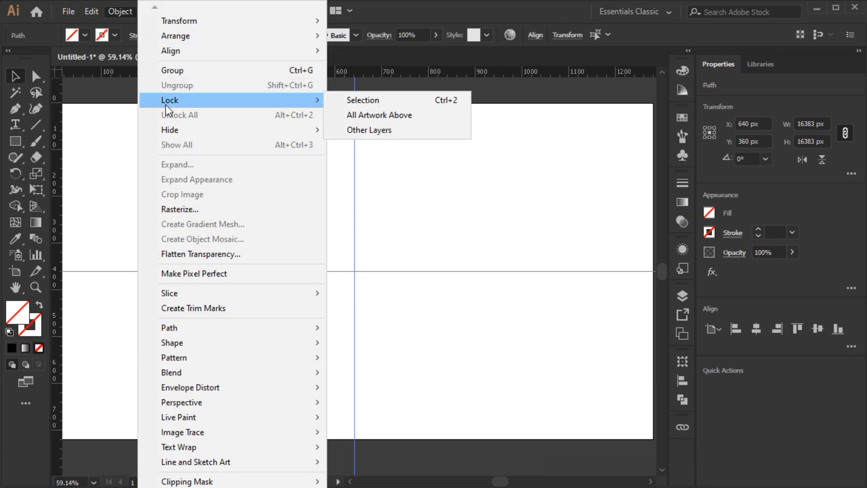
pyautogui.click(356, 102)
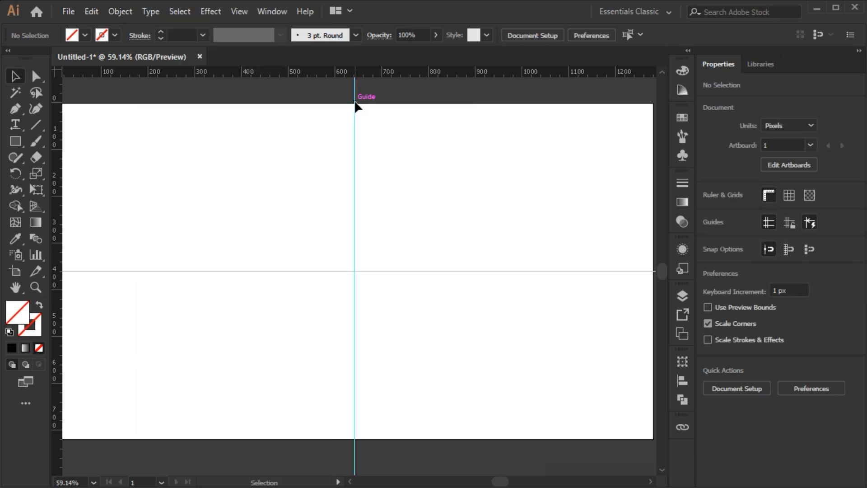
pyautogui.click(245, 10)
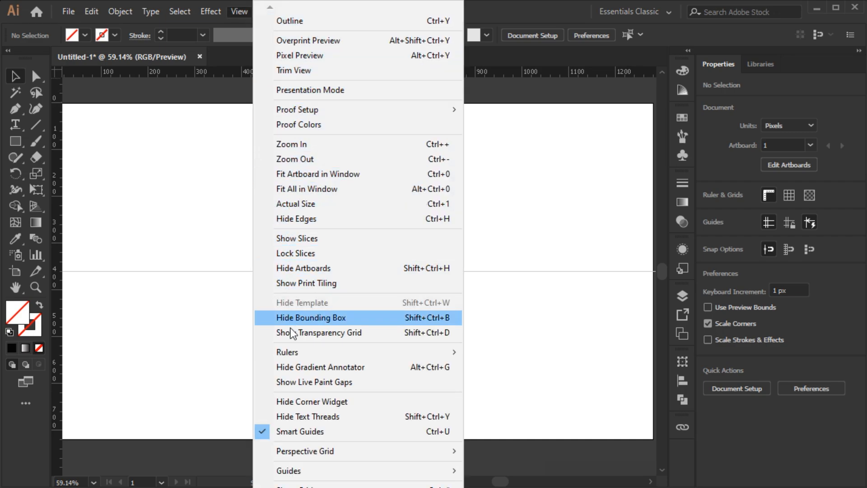
pyautogui.moveTo(292, 352)
pyautogui.click(505, 352)
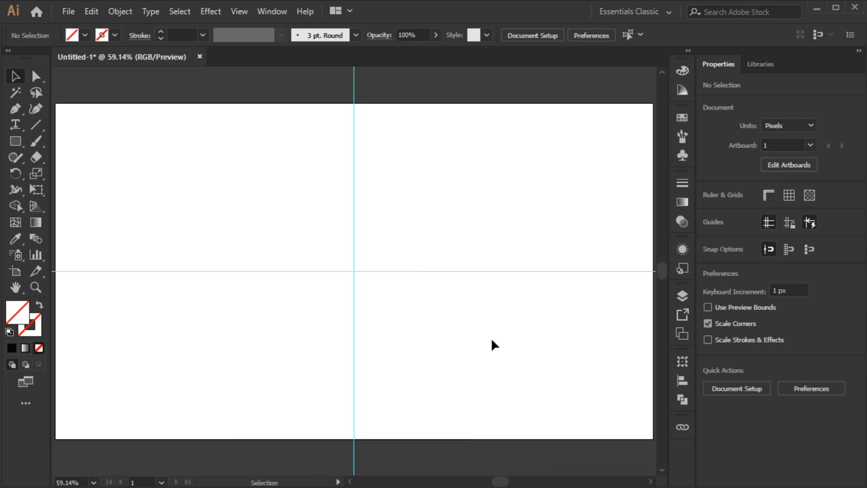
# - Draw a vertical line with a black 2 pt stroke, about 455 px long, centered on the guide intersection
pyautogui.click(41, 124)
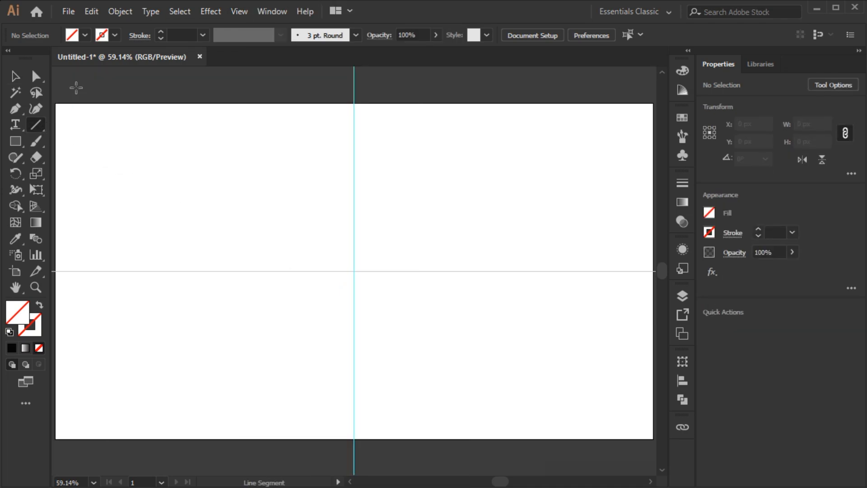
pyautogui.click(115, 34)
pyautogui.click(52, 61)
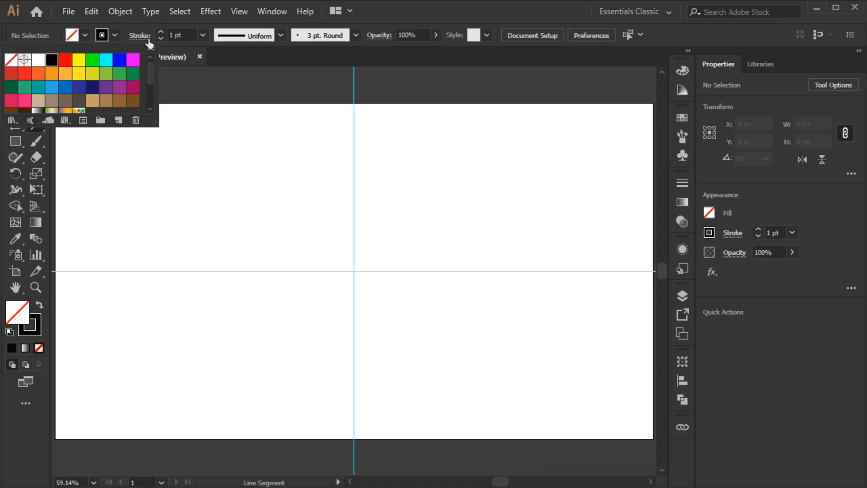
pyautogui.scroll(1, 181, 35)
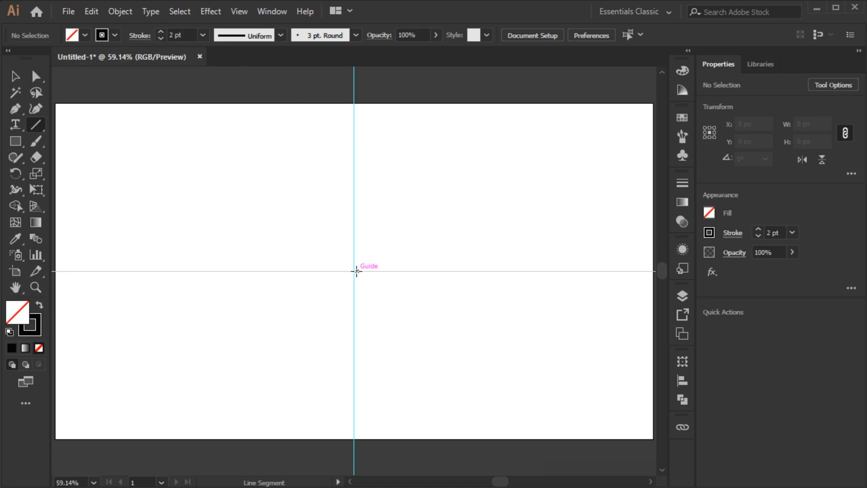
pyautogui.moveTo(354, 272); pyautogui.dragTo(355, 374)
pyautogui.press('v')
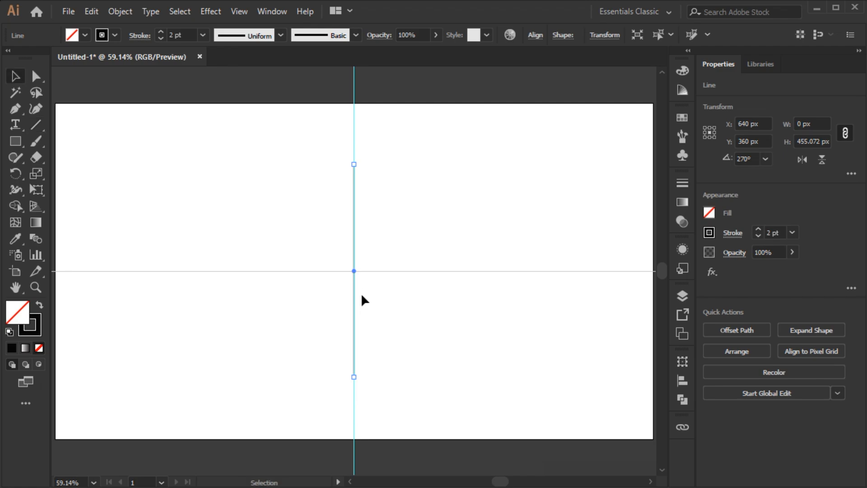
pyautogui.click(366, 294)
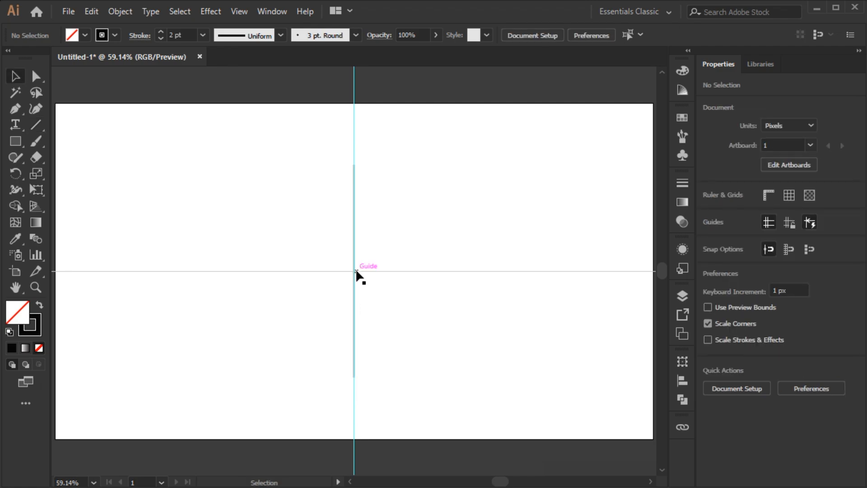
# - Copy the vertical line about 28 px to the left and repeat the copy twice to make four evenly spaced lines
pyautogui.moveTo(356, 271); pyautogui.dragTo(340, 271)
pyautogui.hotkey('ctrl', 'd')
pyautogui.hotkey('ctrl', 'd')
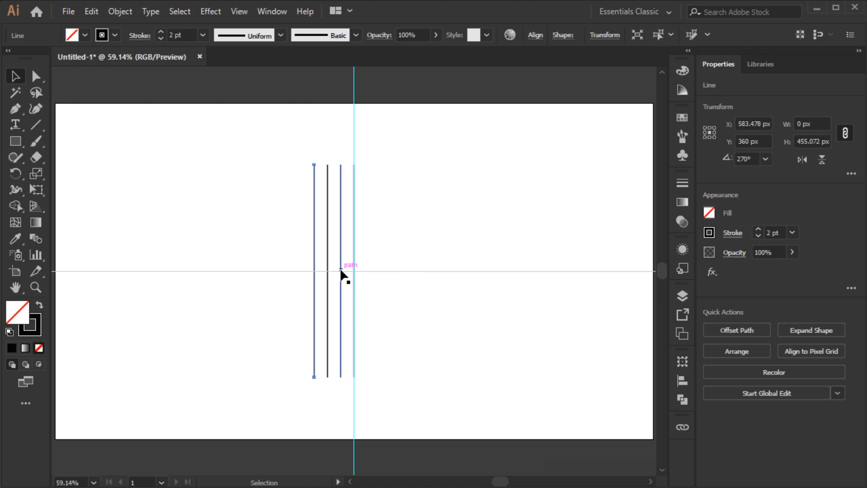
# - Group the four vertical lines and move the group left by one line spacing, off the vertical guide
pyautogui.moveTo(238, 214); pyautogui.dragTo(410, 298)
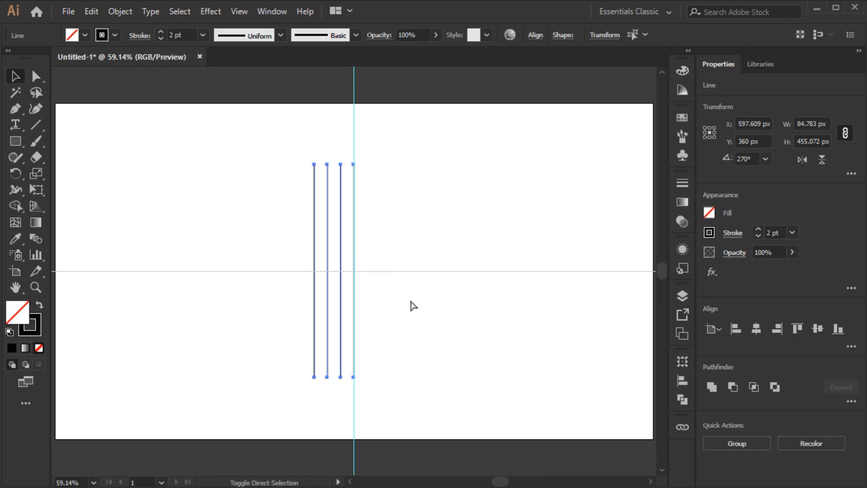
pyautogui.hotkey('ctrl', 'g')
pyautogui.press('a')
pyautogui.moveTo(354, 165); pyautogui.dragTo(340, 165)
pyautogui.moveTo(271, 168); pyautogui.dragTo(346, 264)
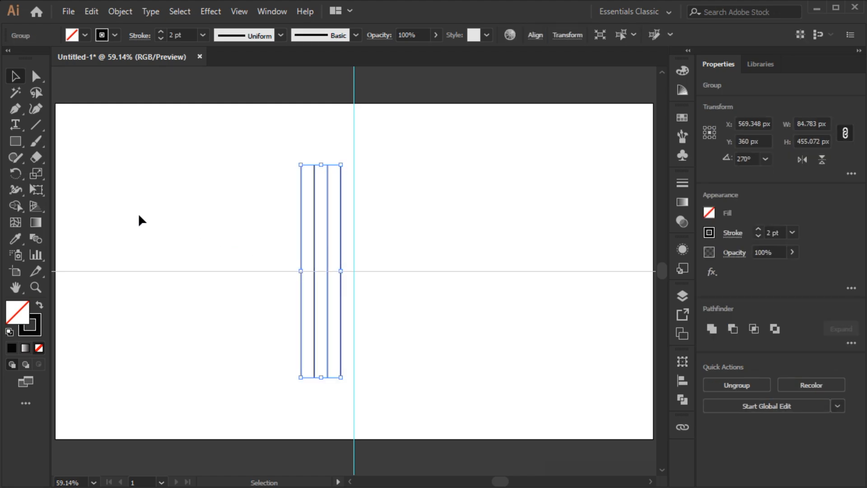
# - Create a copy of the line group rotated 120° around the guide intersection
pyautogui.click(15, 173)
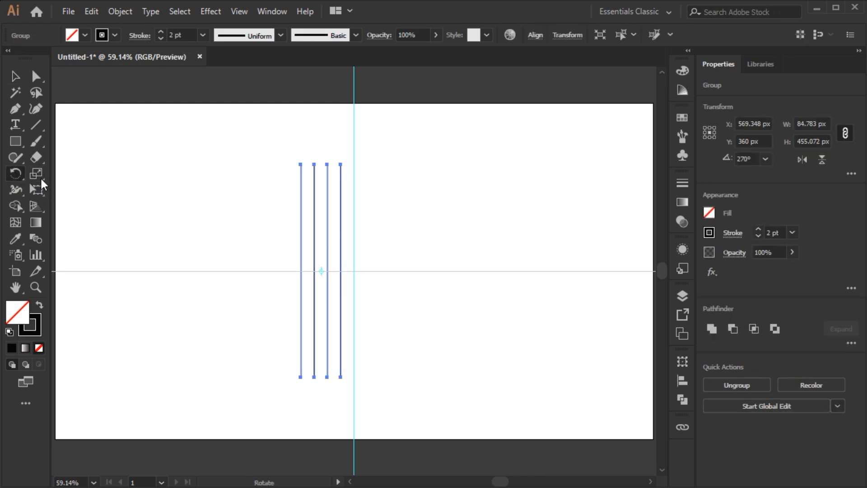
pyautogui.keyDown('alt'); pyautogui.click(353, 271); pyautogui.keyUp('alt')
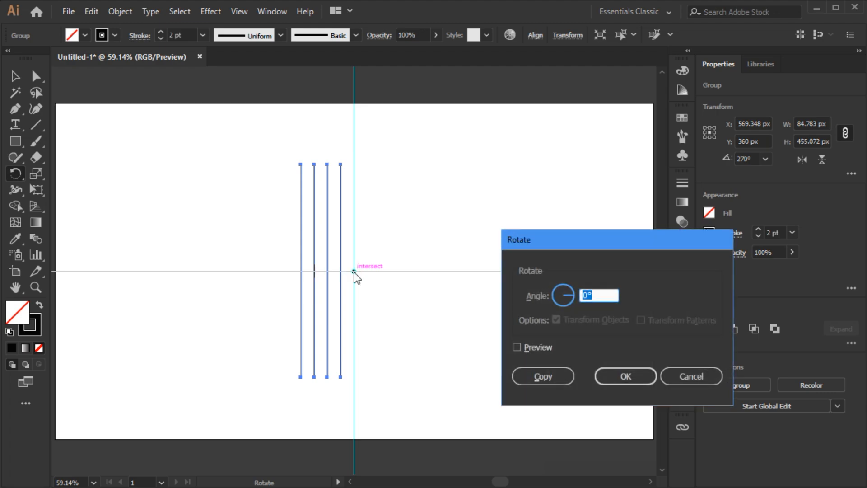
pyautogui.write('12')
pyautogui.click(536, 347)
pyautogui.click(540, 375)
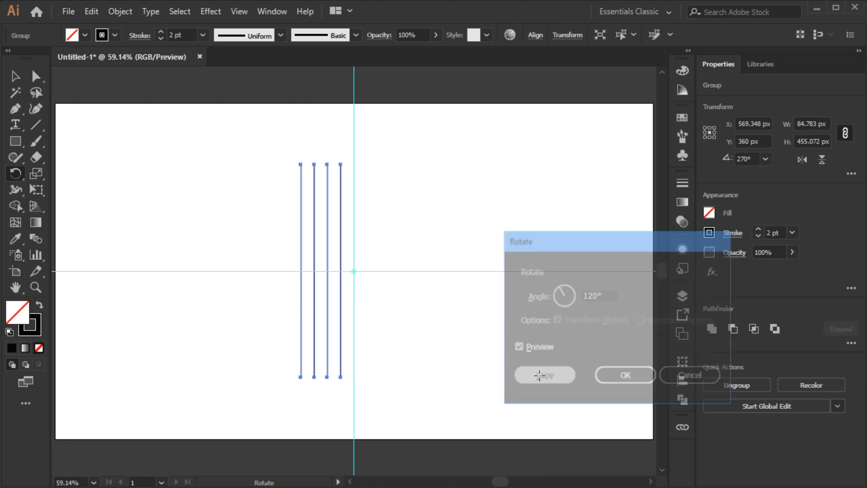
# - Repeat the rotated copy with Transform Again to add the third line group, and clear the selection
pyautogui.rightClick(502, 152)
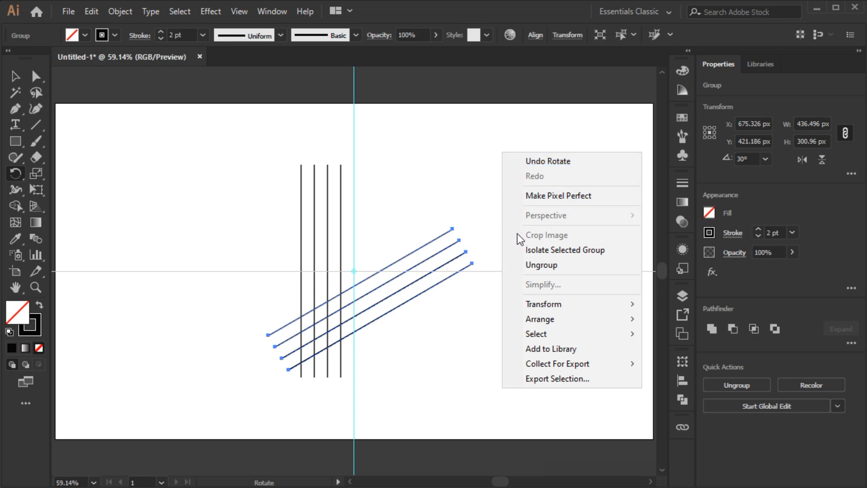
pyautogui.moveTo(525, 305)
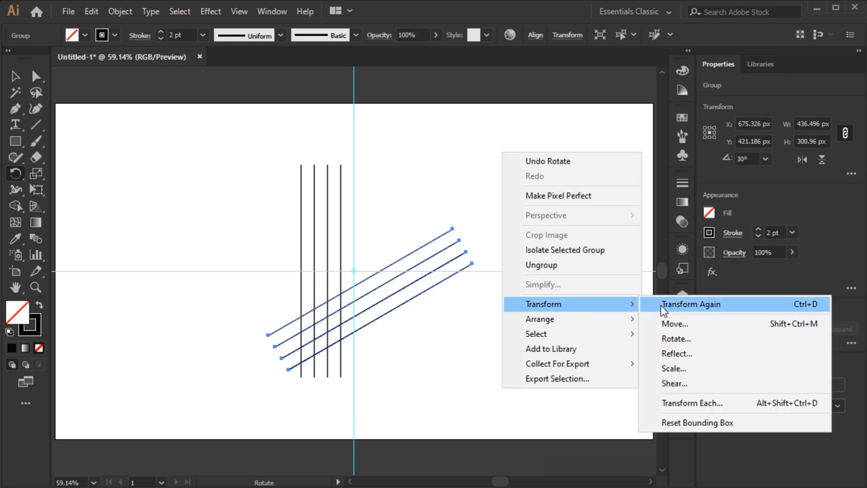
pyautogui.click(691, 303)
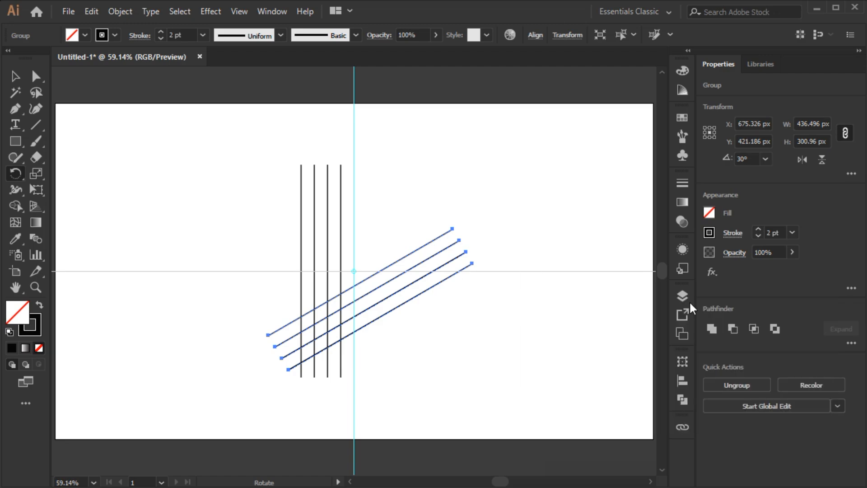
pyautogui.click(475, 315)
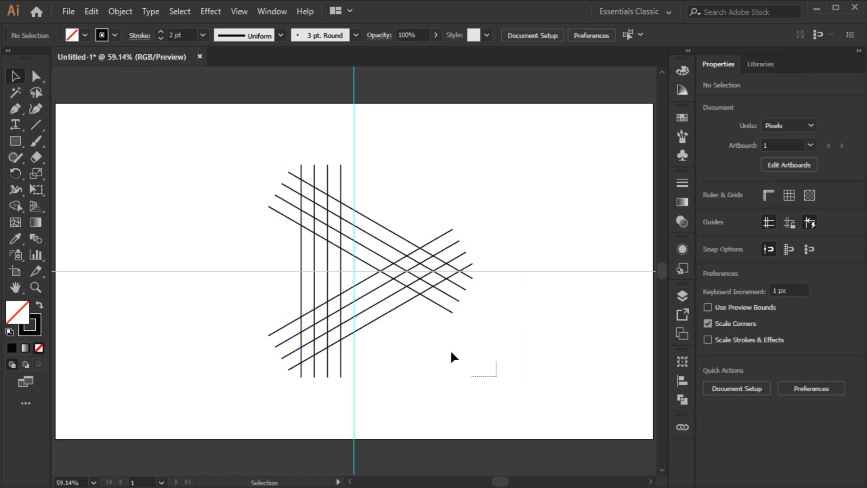
# - Draw a vertical line about 147 px long through the outer crossings at the triangle's right corner, extending past them at both ends
pyautogui.moveTo(452, 352); pyautogui.dragTo(235, 143)
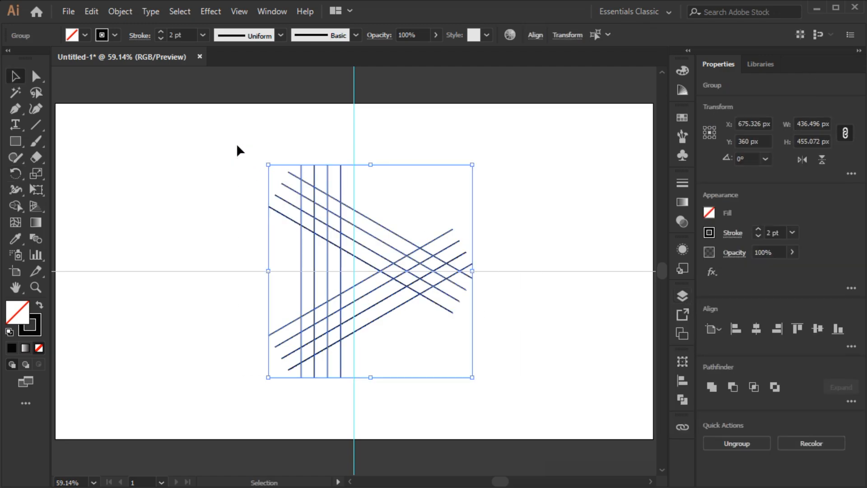
pyautogui.click(43, 125)
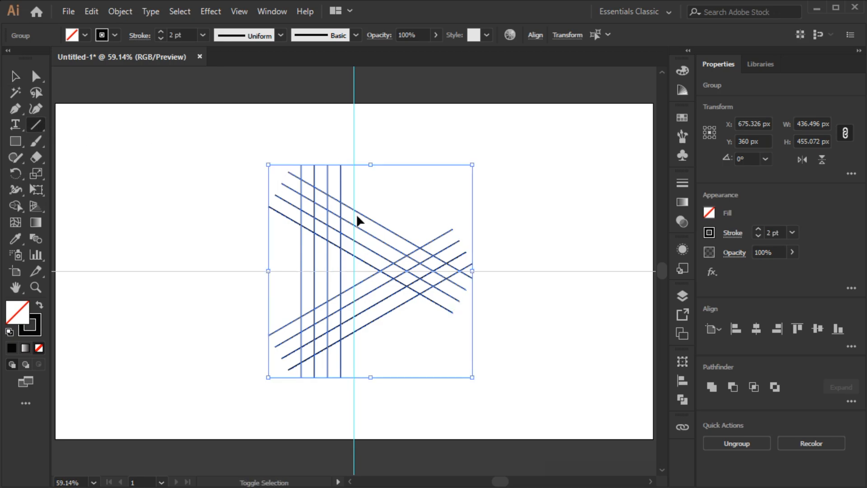
pyautogui.hotkey('ctrl', 'shift', 'a')
pyautogui.moveTo(420, 248); pyautogui.dragTo(420, 293)
pyautogui.press('v')
pyautogui.moveTo(421, 249); pyautogui.dragTo(420, 235)
# - Copy the short line rotated 120° around the guide intersection and repeat it for the third corner
pyautogui.press('r')
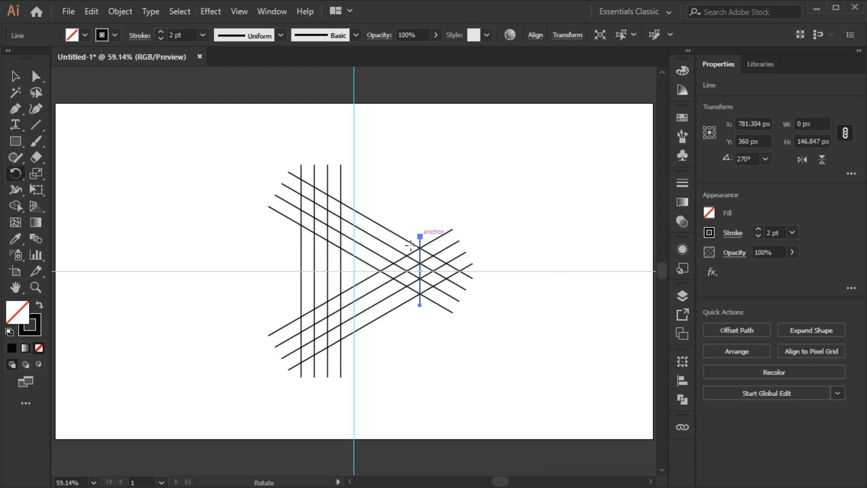
pyautogui.keyDown('alt'); pyautogui.click(353, 271); pyautogui.keyUp('alt')
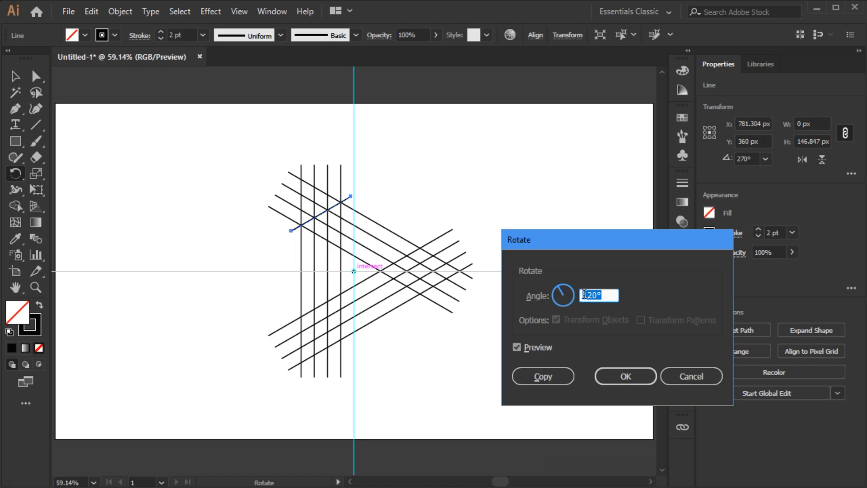
pyautogui.click(544, 375)
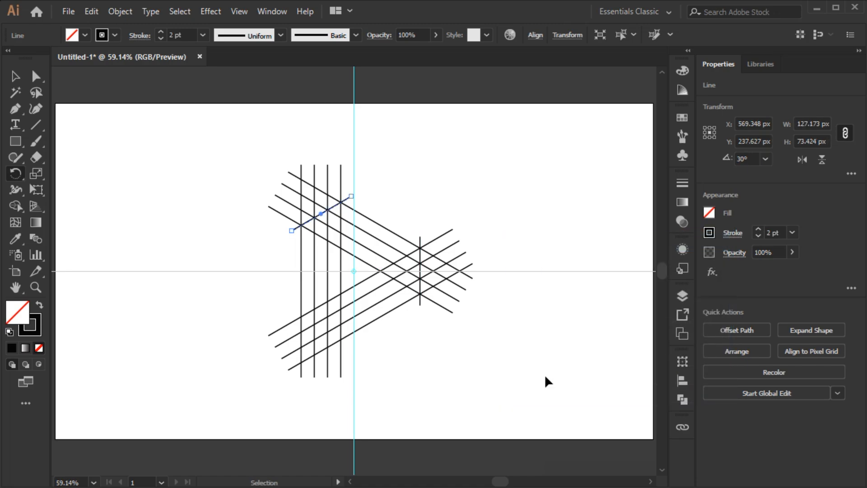
pyautogui.hotkey('ctrl', 'd')
pyautogui.hotkey('ctrl', 'shift', 'a')
# - Select all the lines, swap fill and stroke to a black fill, and merge the upper diagonal and inner vertical bands into one bent shape with Shape Builder
pyautogui.press('v')
pyautogui.moveTo(531, 378); pyautogui.dragTo(218, 120)
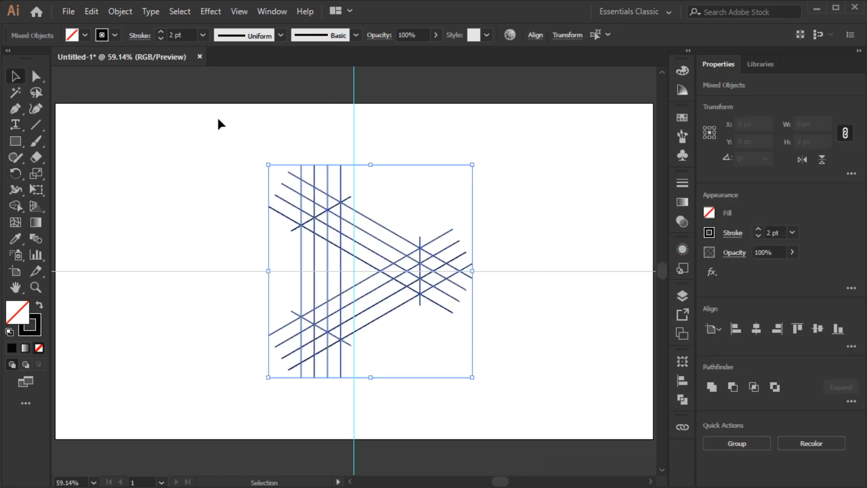
pyautogui.click(19, 202)
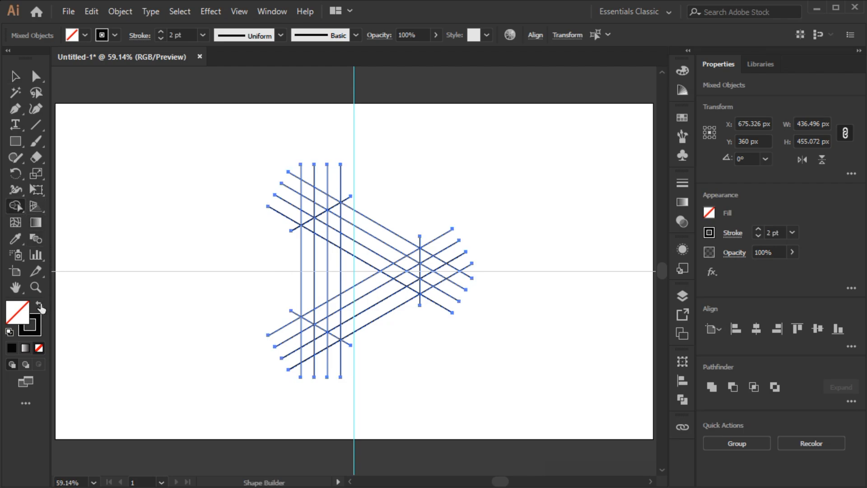
pyautogui.click(40, 306)
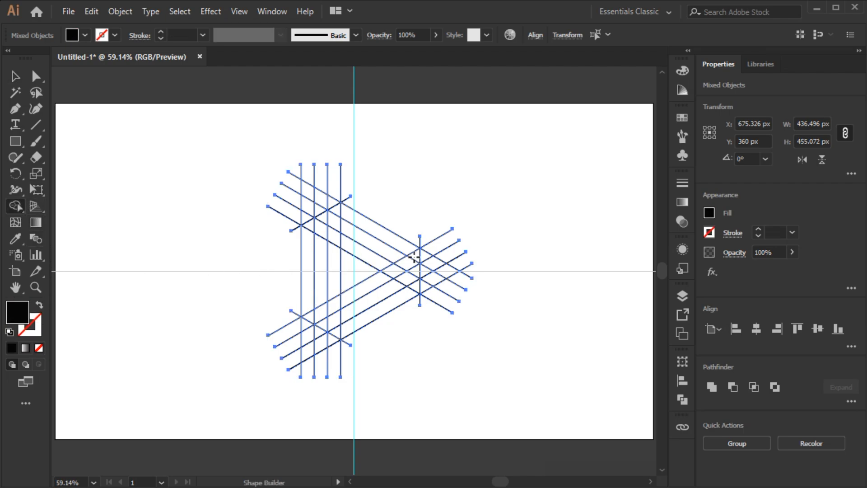
pyautogui.click(400, 241)
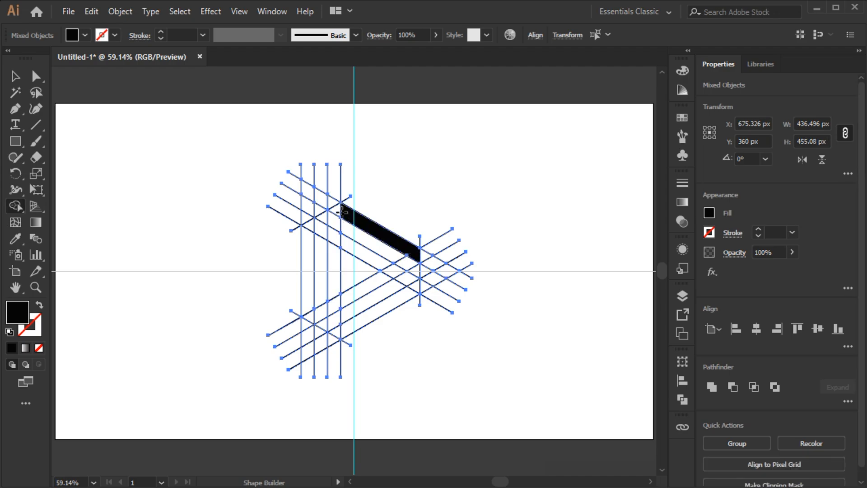
pyautogui.moveTo(333, 220); pyautogui.dragTo(334, 248)
# - Select only the merged black bent shape and cut it to the clipboard
pyautogui.hotkey('ctrl', 'shift', 'a')
pyautogui.press('a')
pyautogui.hotkey('shift', 'x')
pyautogui.click(334, 246)
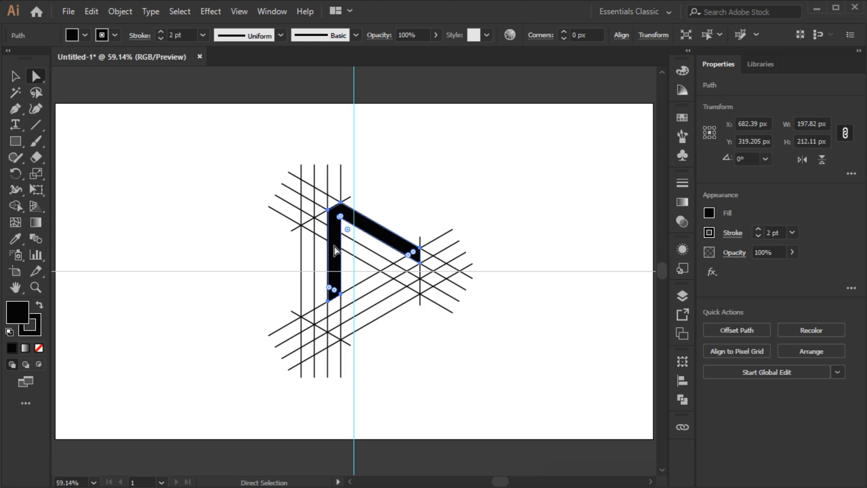
pyautogui.click(92, 11)
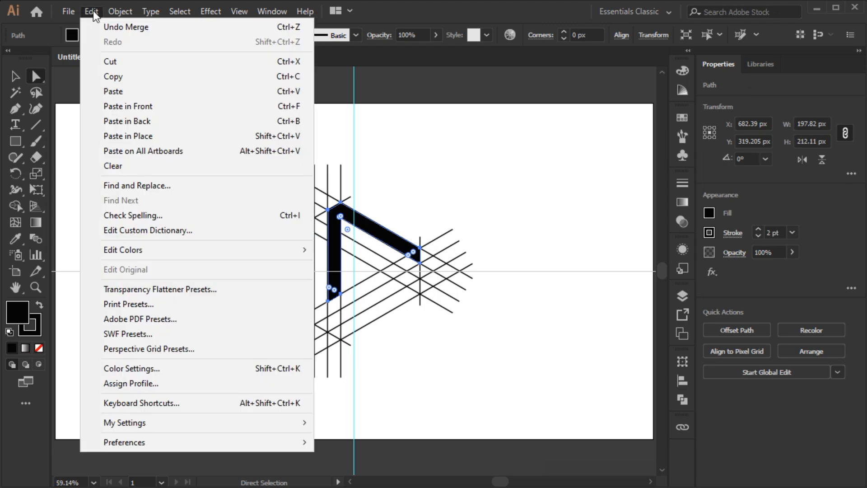
pyautogui.click(110, 61)
# - Delete all the remaining construction lines and paste the cut bent shape back in its original place
pyautogui.hotkey('ctrl', 'a')
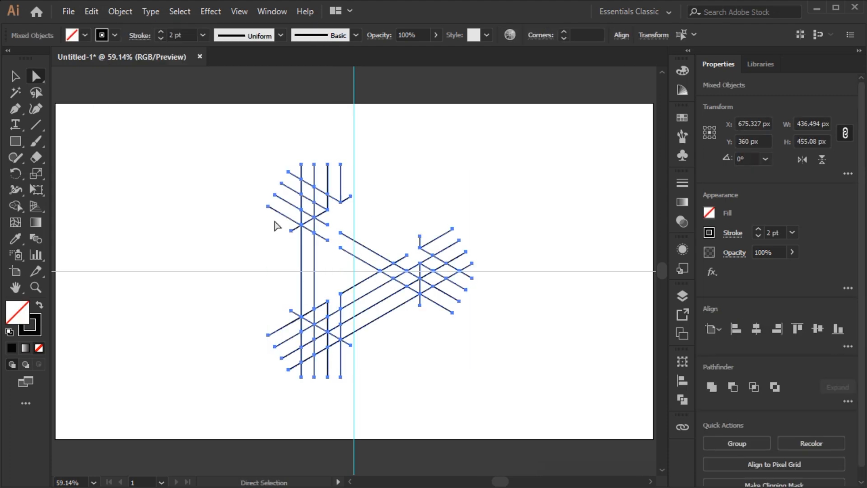
pyautogui.press('Delete')
pyautogui.press('v')
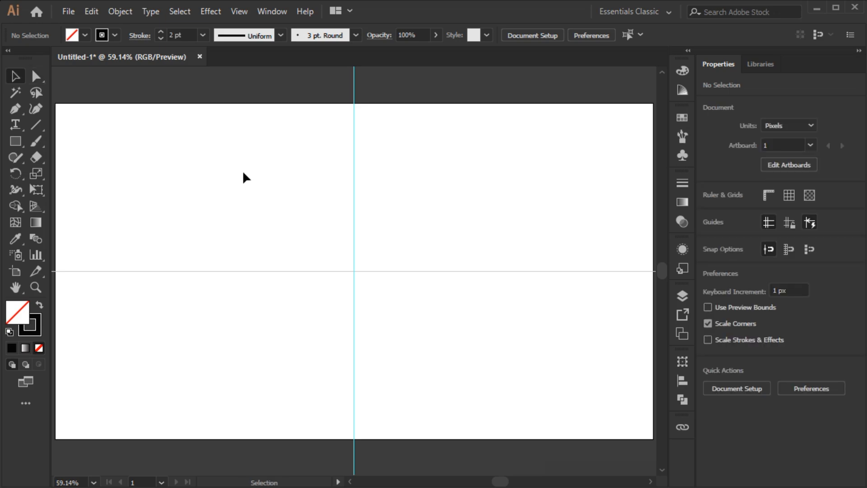
pyautogui.click(91, 12)
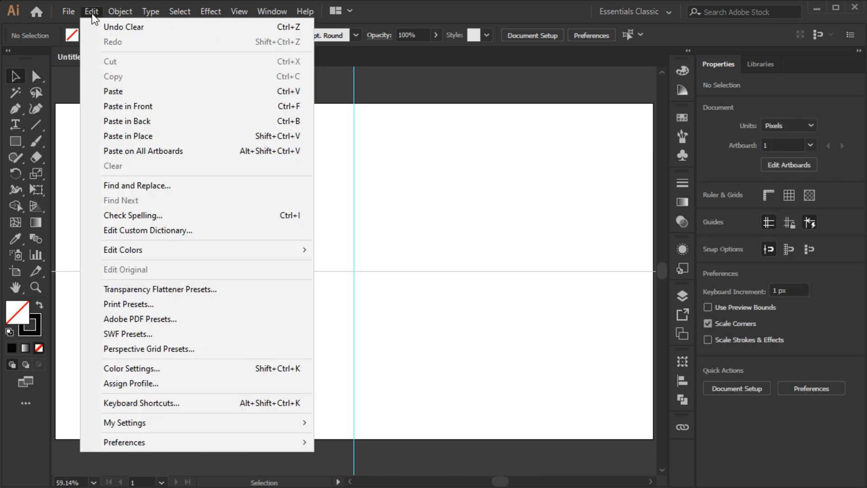
pyautogui.click(109, 101)
# - Copy the bent black shape rotated 120° around the guide intersection, repeat it for the third shape, and clear the selection
pyautogui.press('r')
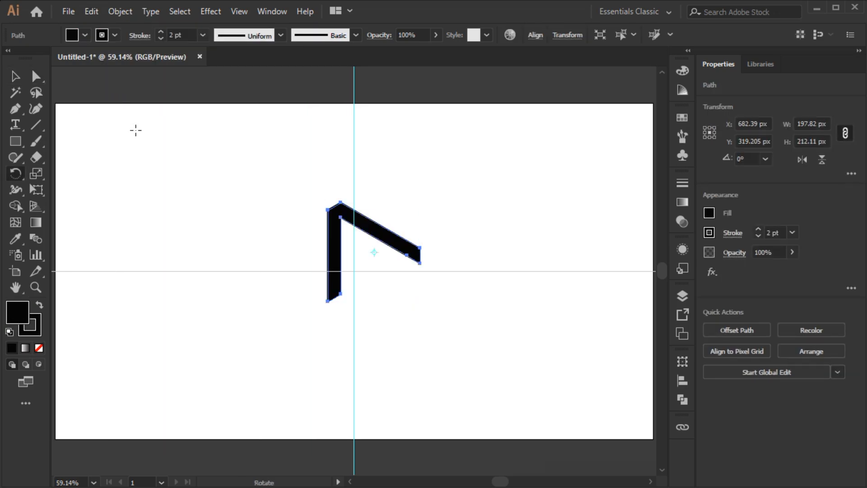
pyautogui.keyDown('alt'); pyautogui.click(353, 271); pyautogui.keyUp('alt')
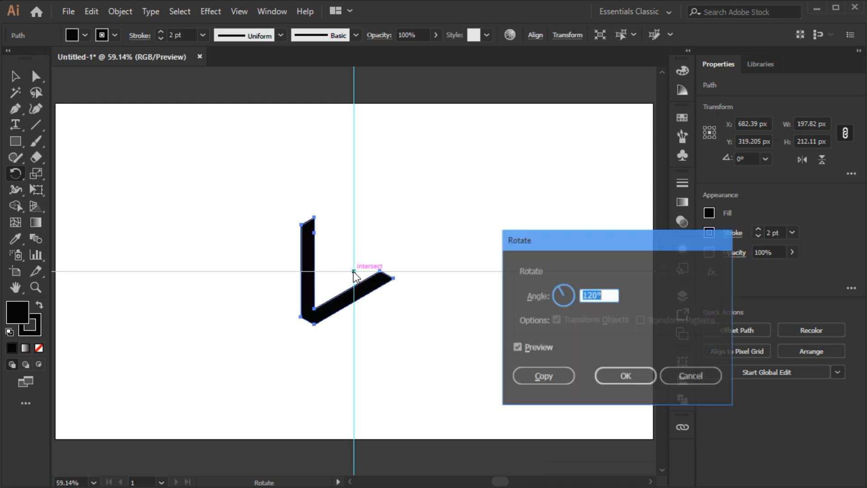
pyautogui.click(543, 376)
pyautogui.hotkey('ctrl', 'd')
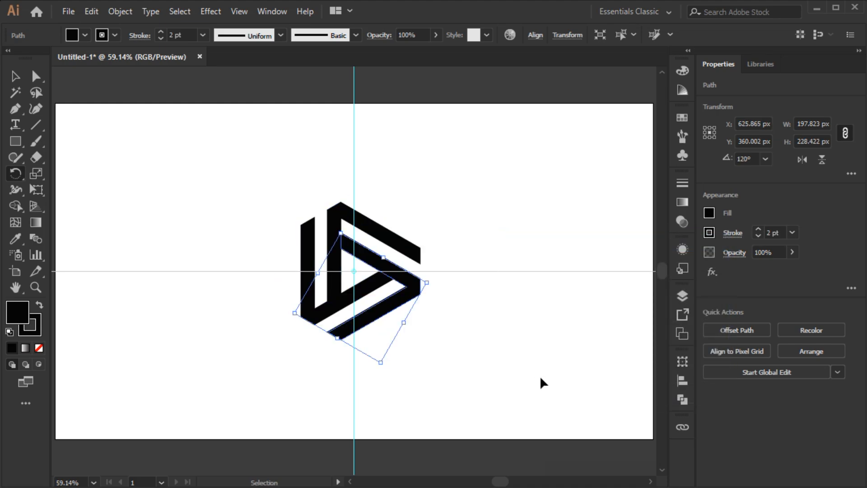
pyautogui.hotkey('ctrl', 'shift', 'a')
pyautogui.press('v')
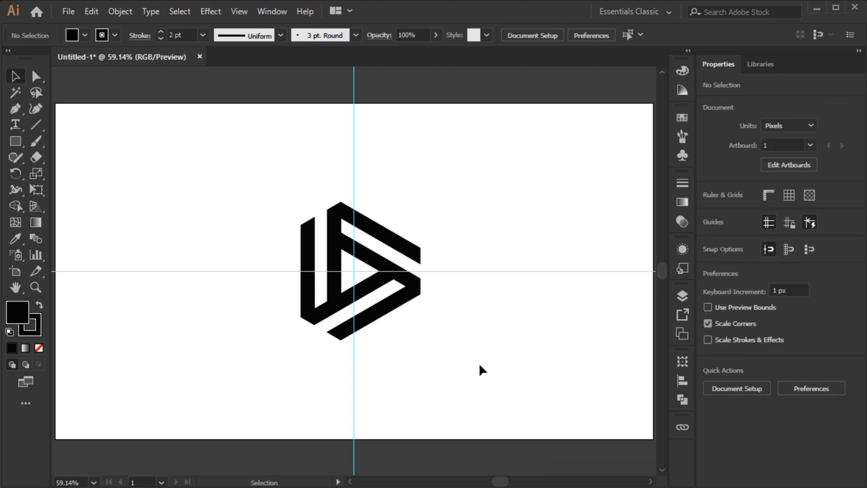
# - Remove the stroke from all three bent logo shapes
pyautogui.moveTo(479, 365); pyautogui.dragTo(260, 195)
pyautogui.click(114, 35)
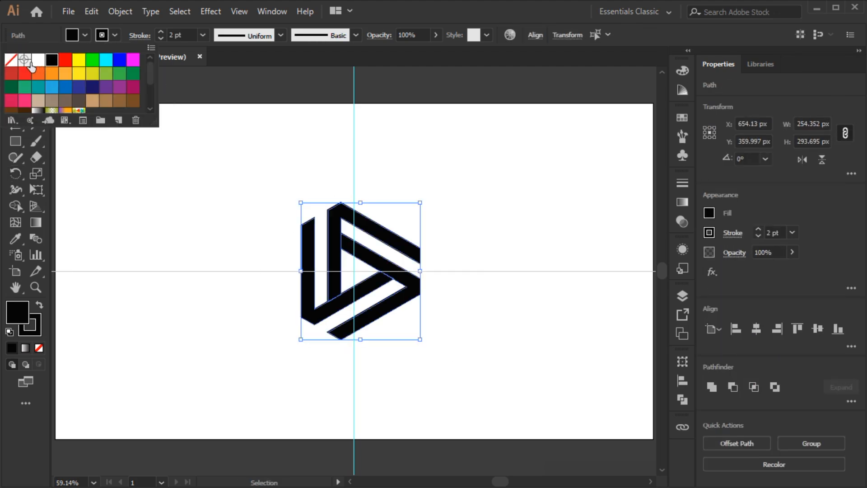
pyautogui.click(15, 60)
pyautogui.click(228, 134)
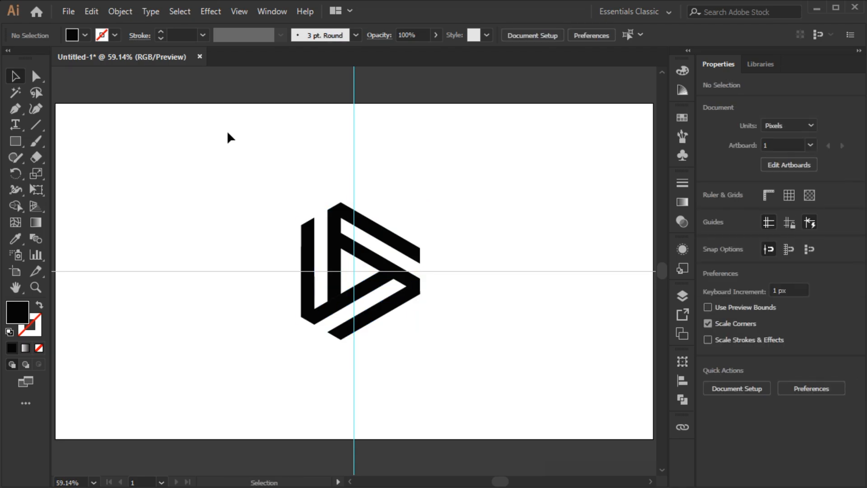
# - Unlock all objects and delete the two centre guides
pyautogui.click(118, 12)
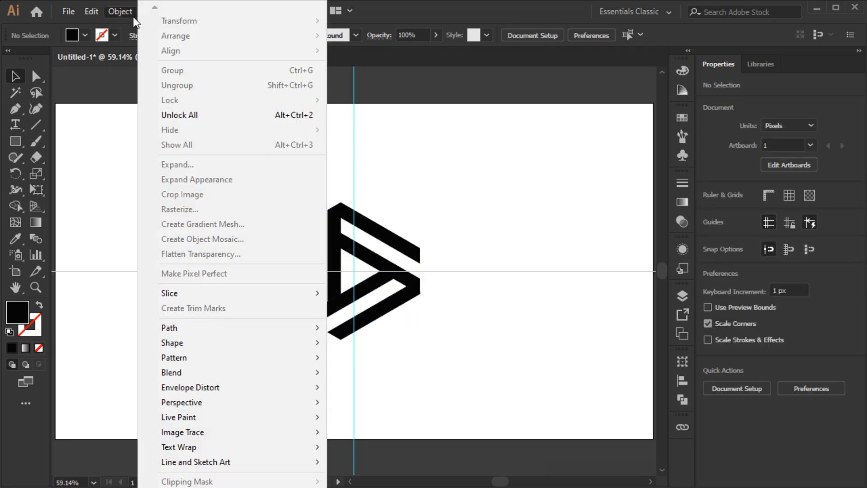
pyautogui.click(170, 115)
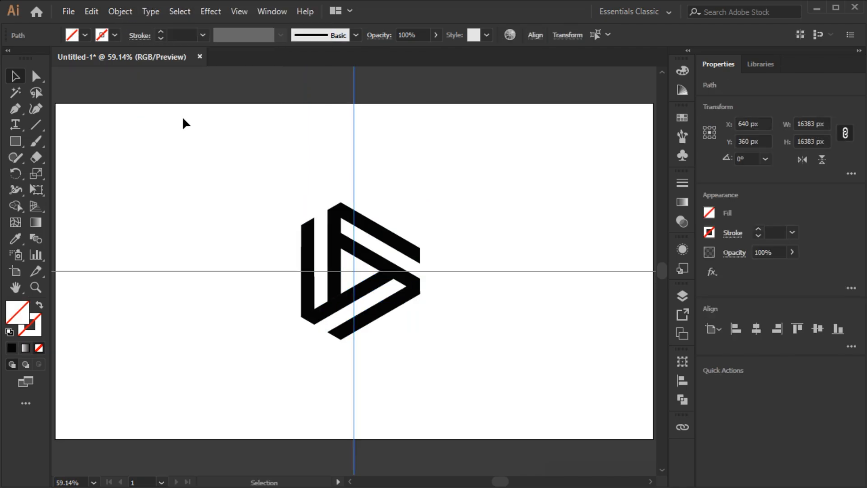
pyautogui.press('Delete')
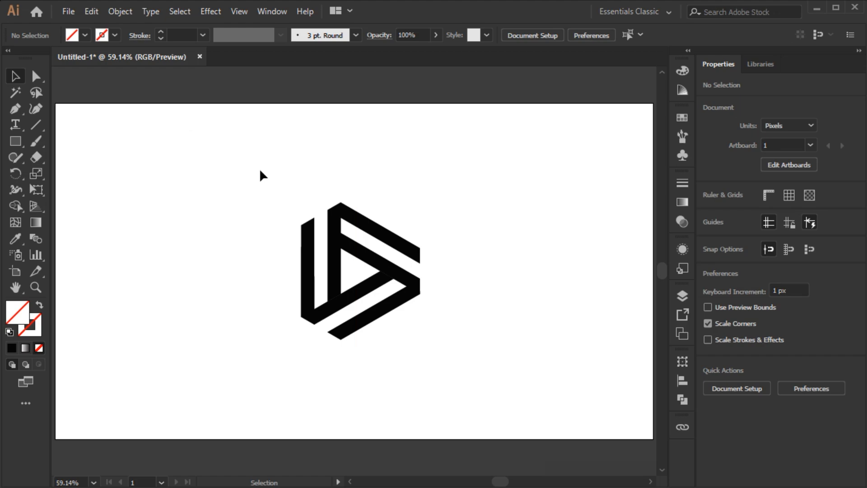
# - Create a 1280 by 720 px rectangle from the artboard's upper-left corner, covering the whole artboard
pyautogui.click(12, 145)
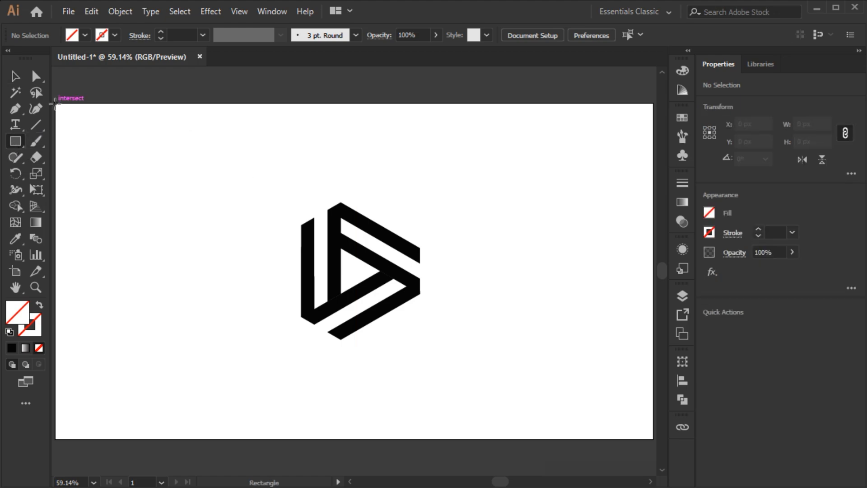
pyautogui.click(55, 104)
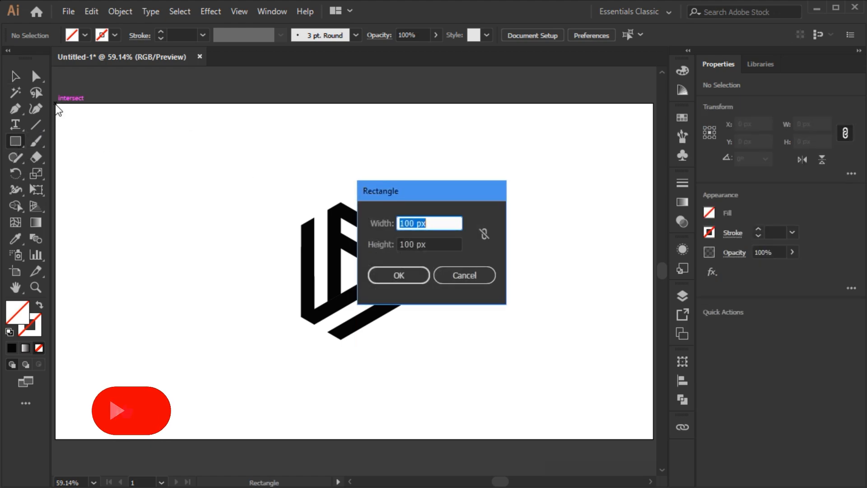
pyautogui.write('1280')
pyautogui.press('Tab')
pyautogui.write('720')
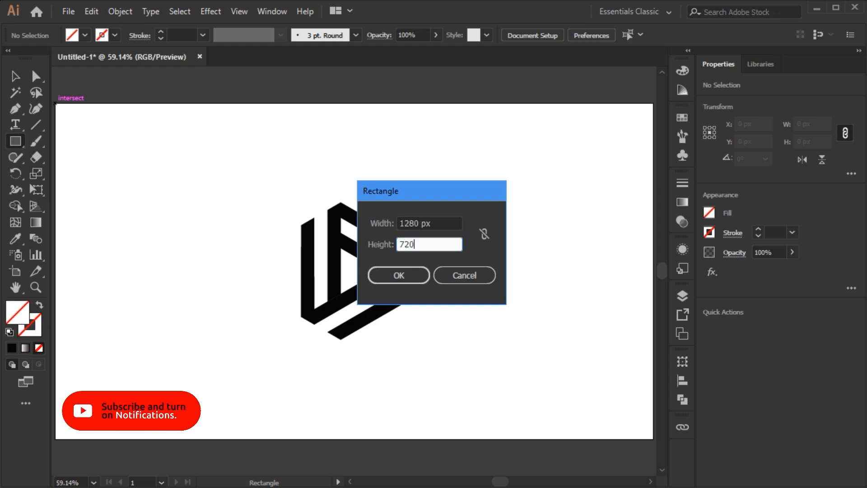
pyautogui.press('Return')
pyautogui.press('v')
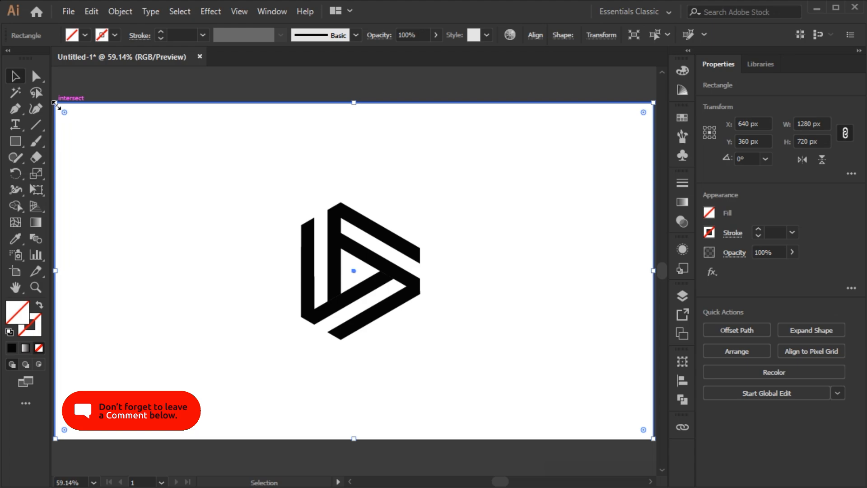
# - Fill the background rectangle with dark blue, RGB 30, 15, 95
pyautogui.keyDown('shift'); pyautogui.click(84, 35); pyautogui.keyUp('shift')
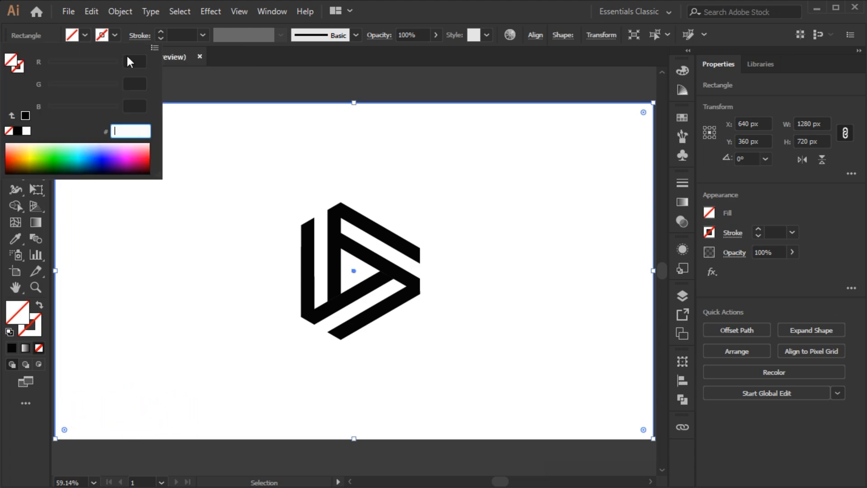
pyautogui.click(134, 61)
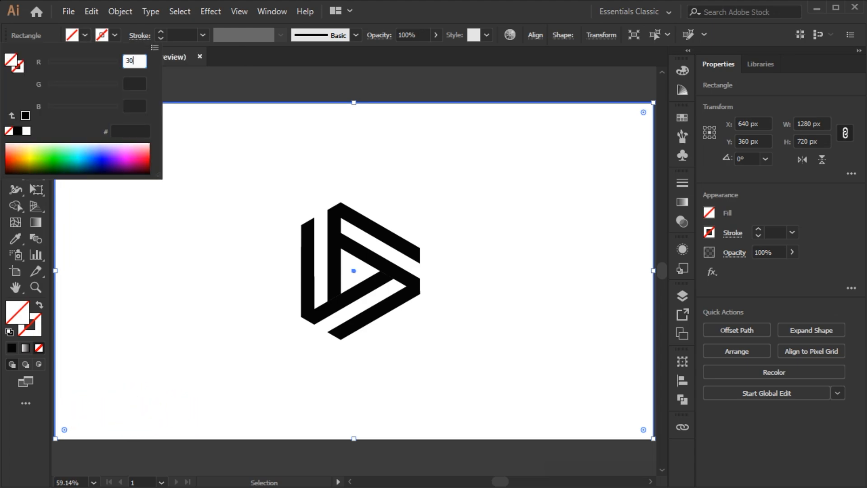
pyautogui.press('Tab')
pyautogui.press('Tab')
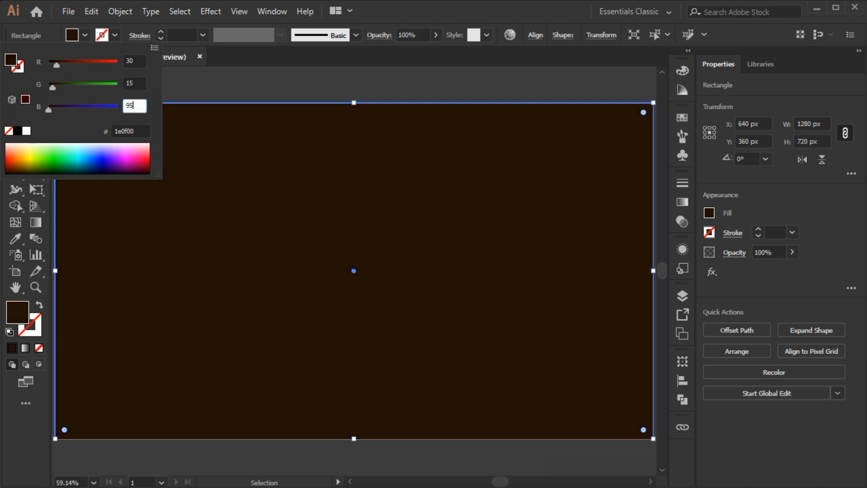
pyautogui.press('Tab')
pyautogui.click(176, 118)
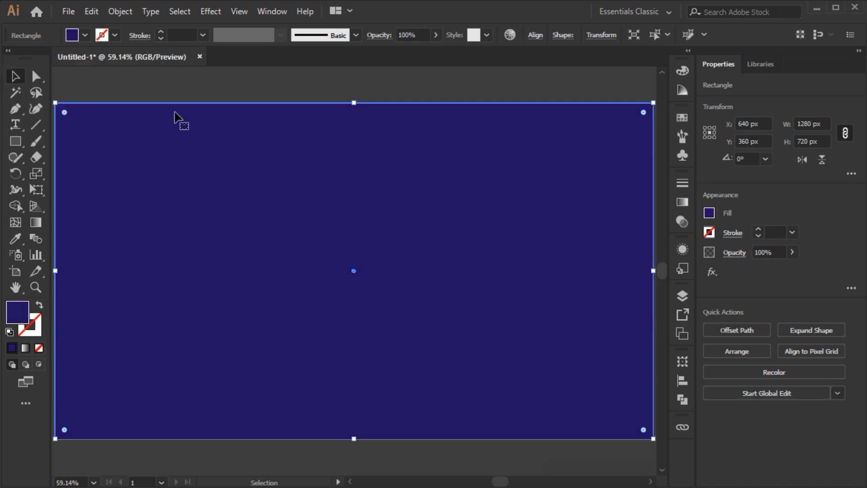
# - Send the blue background rectangle behind the logo and lock it
pyautogui.rightClick(101, 113)
pyautogui.moveTo(144, 342)
pyautogui.click(268, 383)
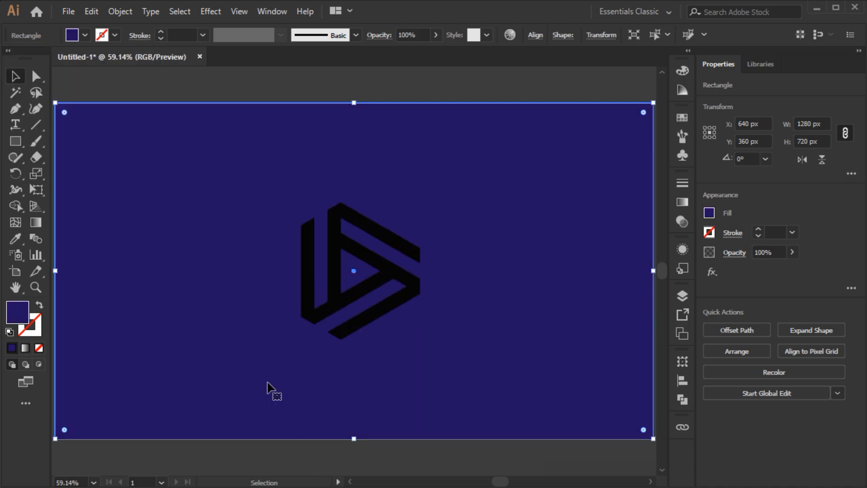
pyautogui.hotkey('ctrl', '2')
# - Fill all the logo shapes with white and clear the selection
pyautogui.hotkey('ctrl', 'a')
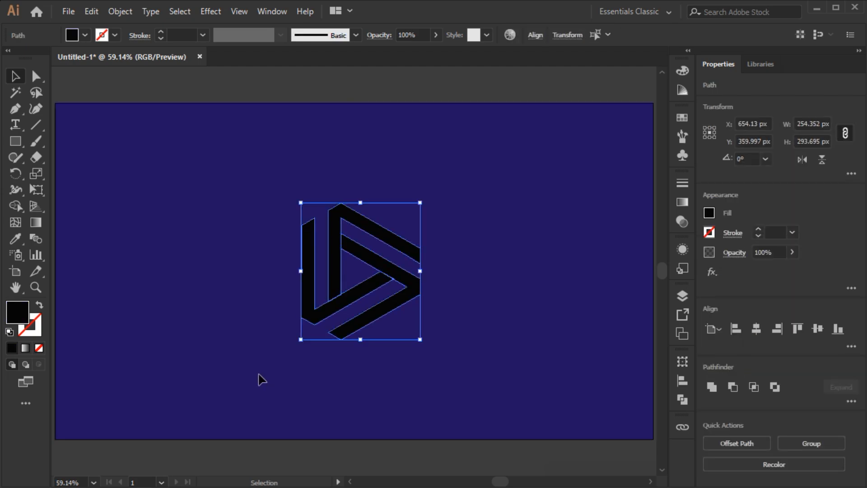
pyautogui.click(85, 35)
pyautogui.click(35, 60)
pyautogui.click(180, 281)
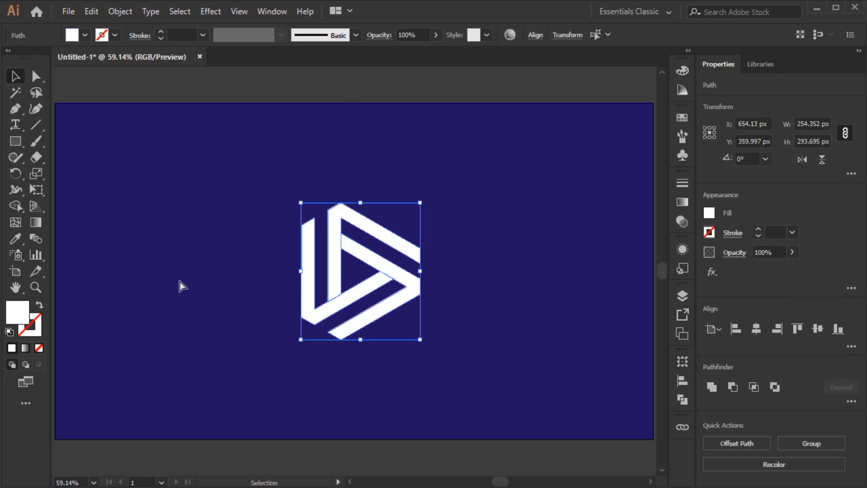
pyautogui.click(179, 281)
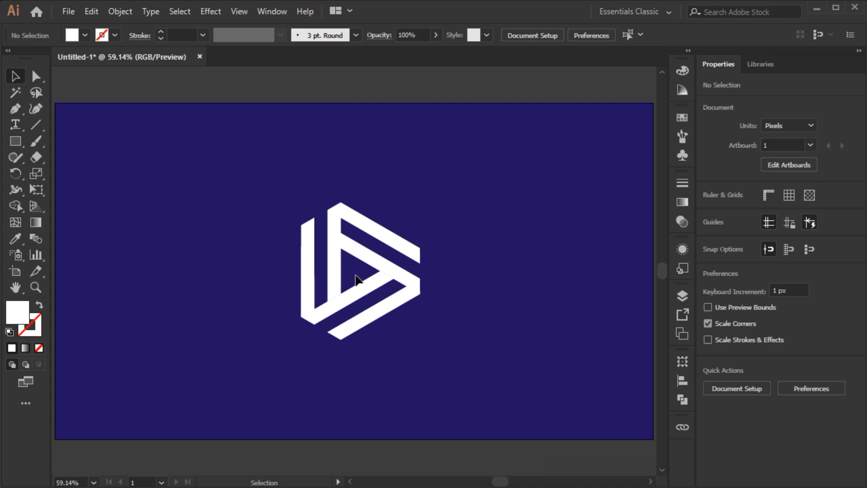
# - Draw a closed four-sided Pen shape, about 28 by 147 px, over the inner vertical bar from its lower overlap up to the inner corner
pyautogui.scroll(3, 356, 277)
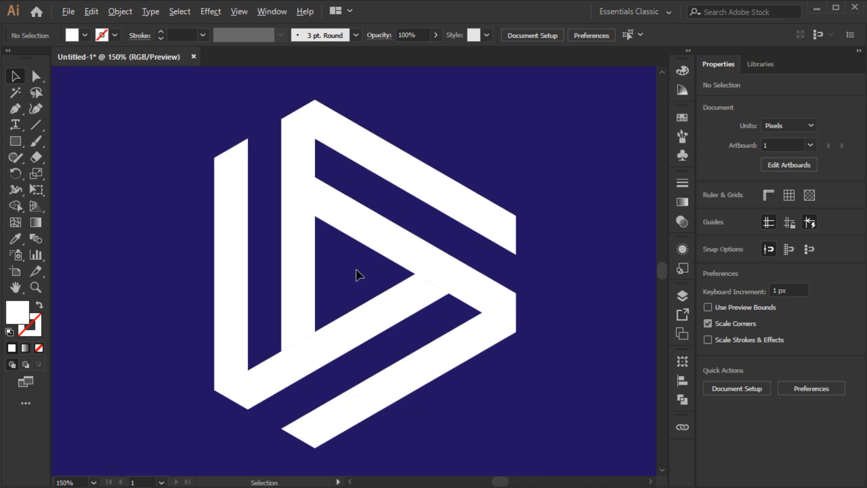
pyautogui.click(17, 110)
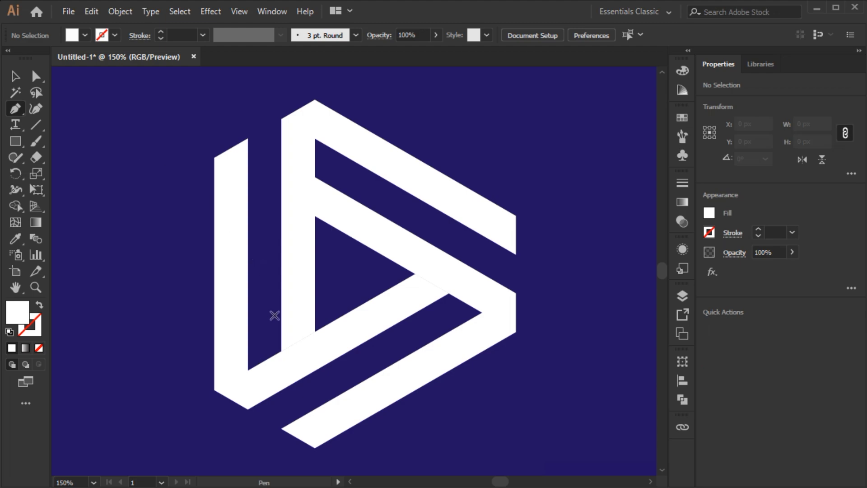
pyautogui.click(281, 351)
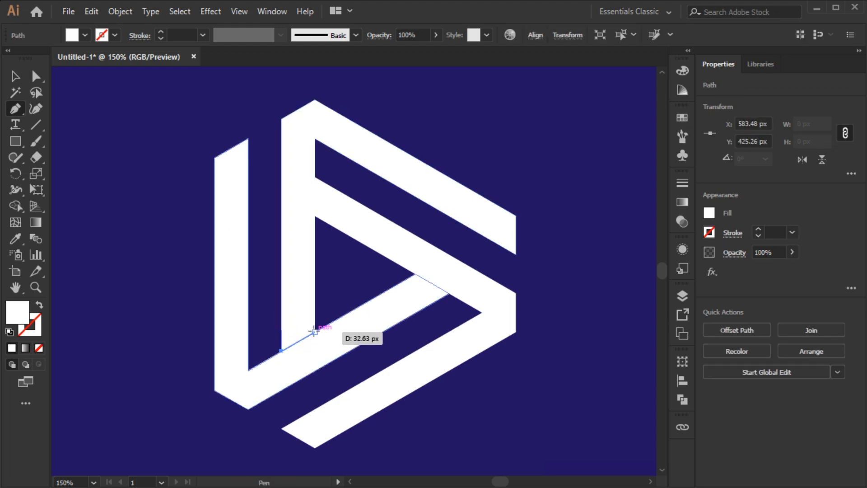
pyautogui.click(315, 332)
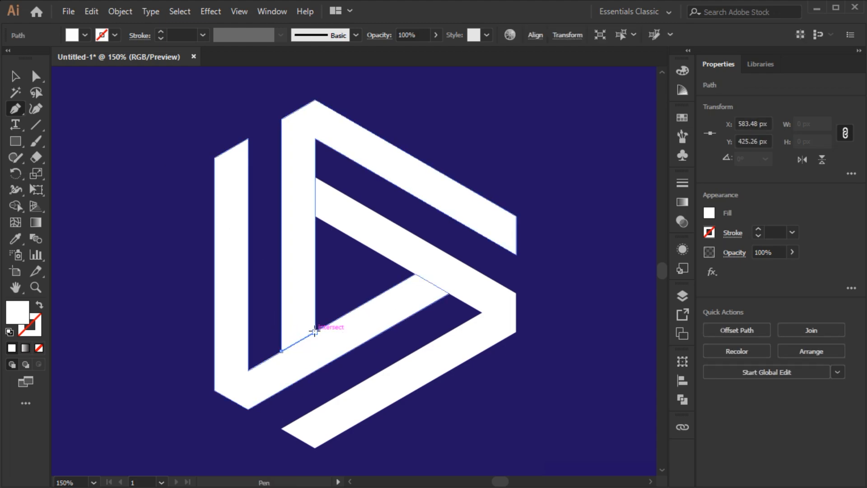
pyautogui.click(315, 178)
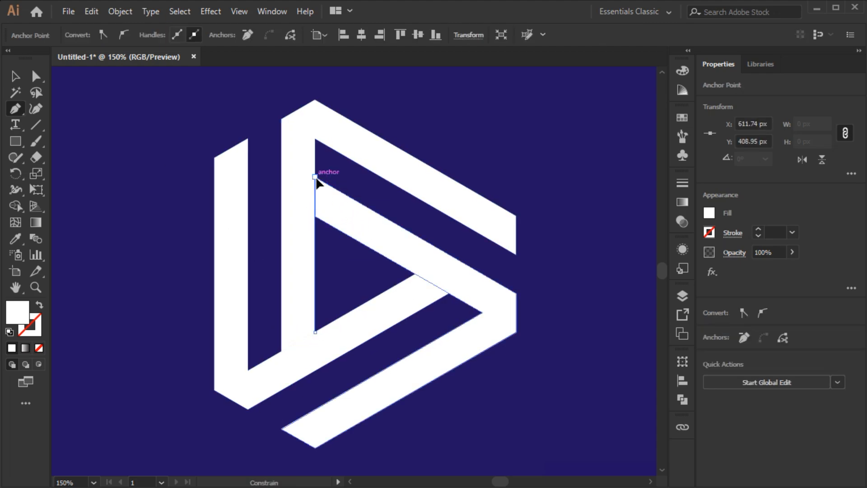
pyautogui.click(281, 177)
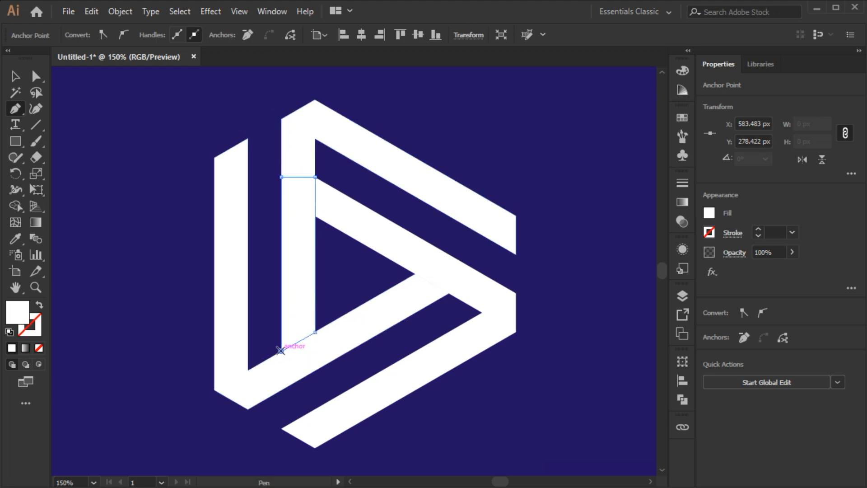
pyautogui.click(281, 351)
pyautogui.press('v')
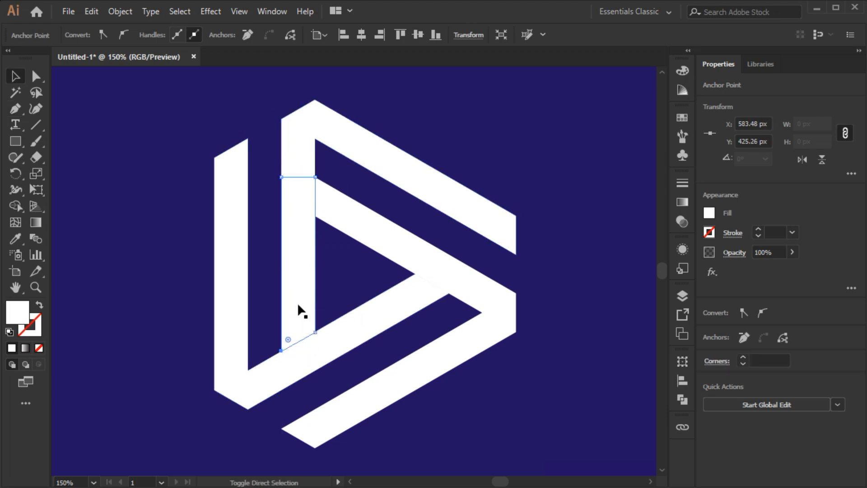
# - Apply a linear white-to-black gradient to the four-sided shape, using the black swatch for the end stop
pyautogui.click(297, 302)
pyautogui.click(683, 202)
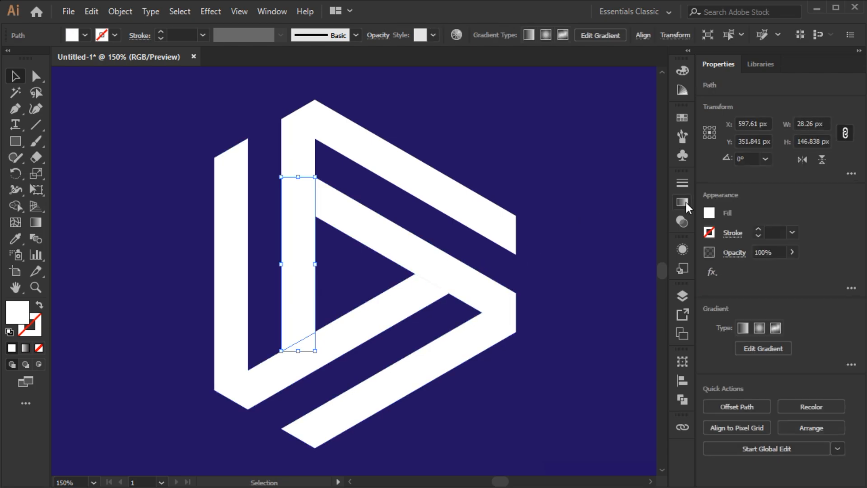
pyautogui.click(683, 202)
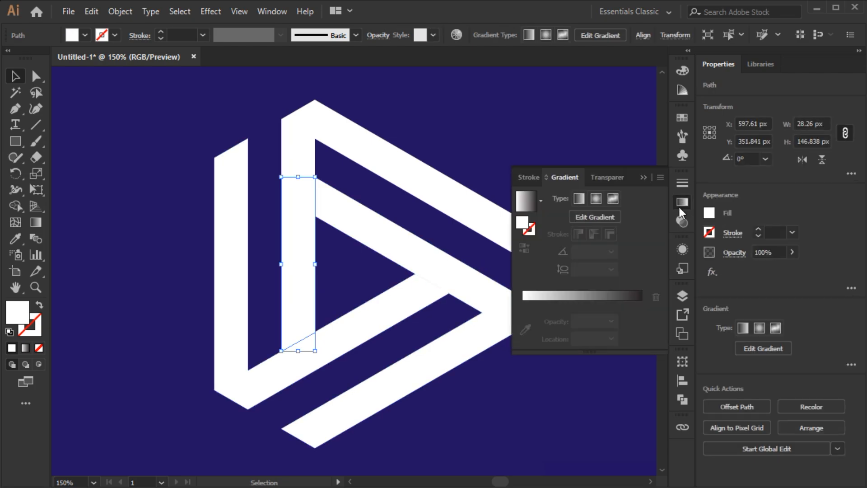
pyautogui.click(597, 293)
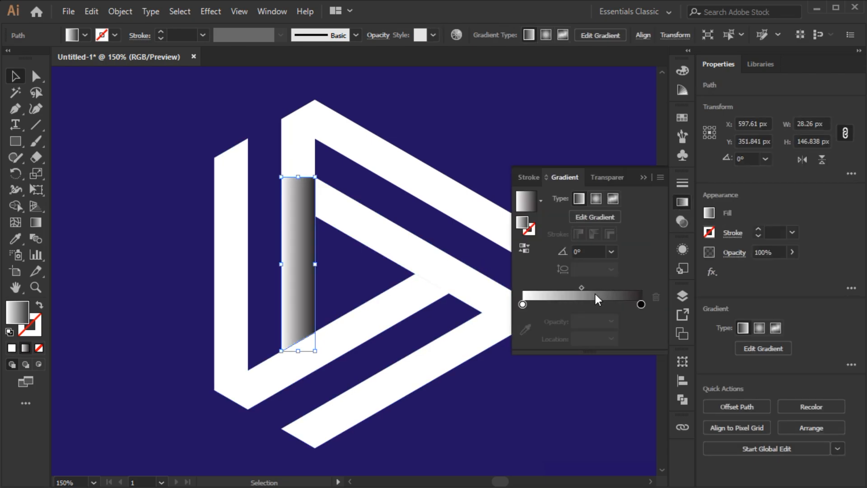
pyautogui.doubleClick(641, 305)
pyautogui.click(495, 346)
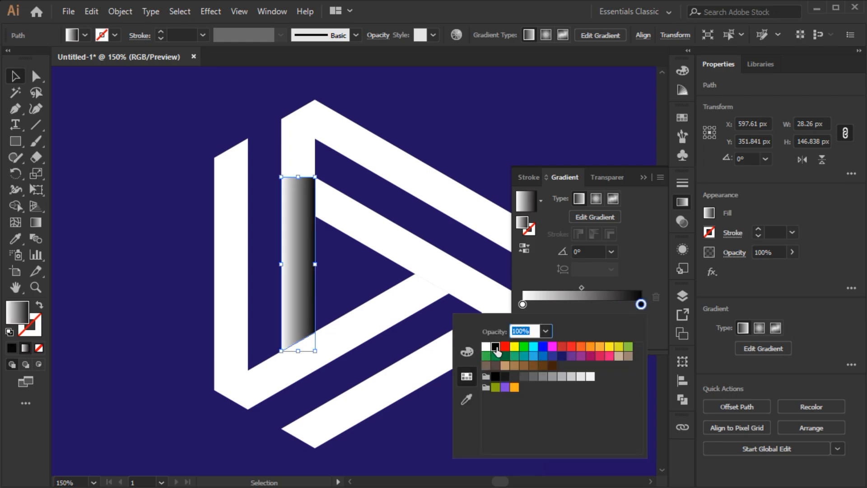
# - Set the white gradient stop's opacity to 0%
pyautogui.click(522, 303)
pyautogui.doubleClick(522, 304)
pyautogui.click(544, 331)
pyautogui.click(567, 171)
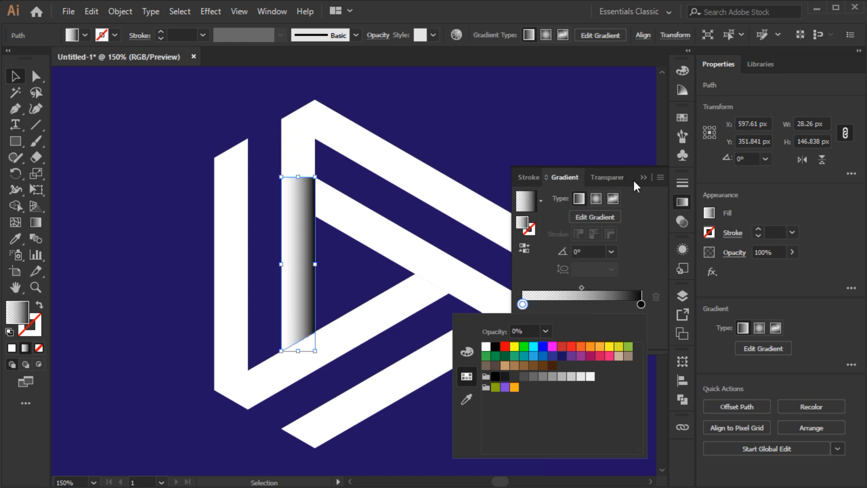
pyautogui.click(640, 175)
pyautogui.click(643, 177)
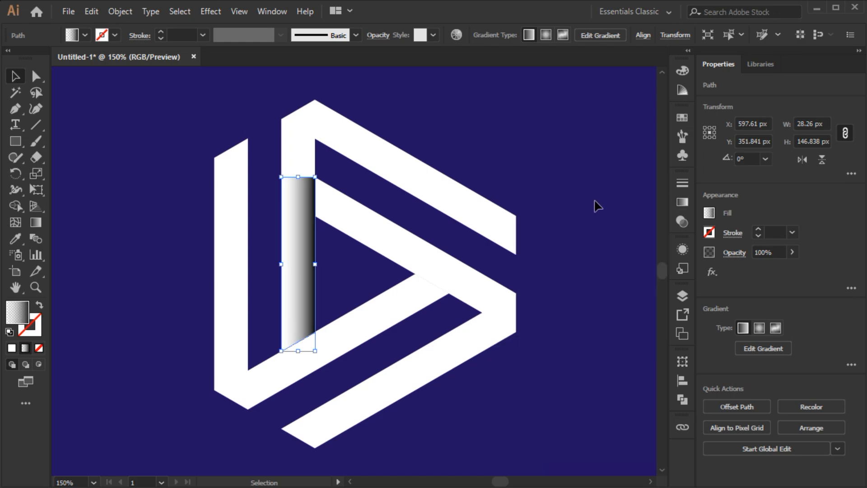
# - Run the gradient diagonally down the shape with black toward the lower overlap, fine-tune its stops and length, and deselect
pyautogui.press('g')
pyautogui.moveTo(261, 180)
pyautogui.mouseDown()
pyautogui.moveTo(293, 225)
pyautogui.moveTo(357, 374)
pyautogui.mouseUp()
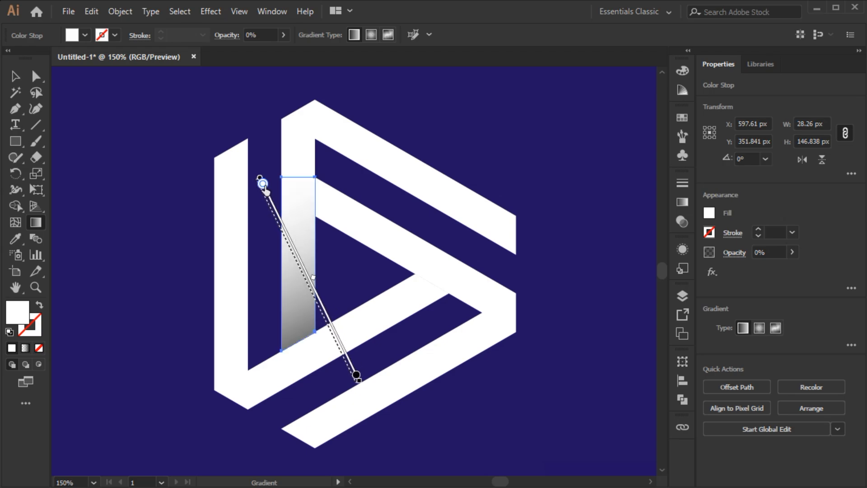
pyautogui.moveTo(263, 183); pyautogui.dragTo(281, 221)
pyautogui.moveTo(288, 234); pyautogui.dragTo(284, 227)
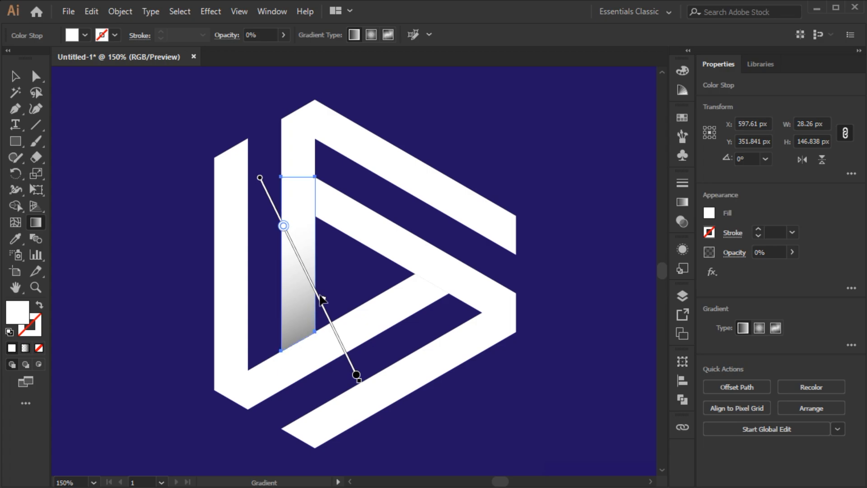
pyautogui.moveTo(323, 298); pyautogui.dragTo(319, 289)
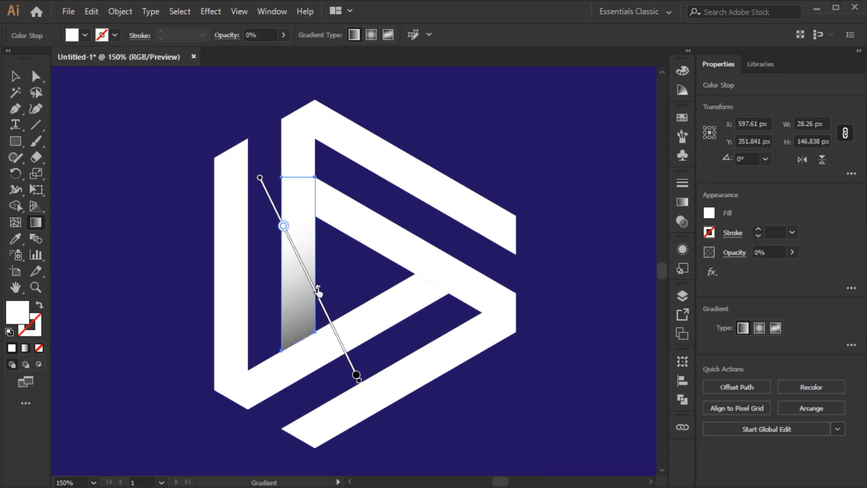
pyautogui.moveTo(283, 226); pyautogui.dragTo(266, 208)
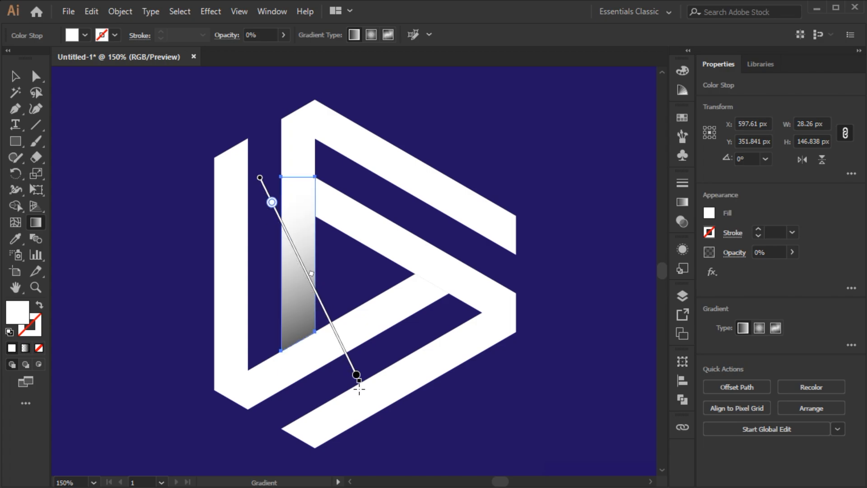
pyautogui.moveTo(360, 382)
pyautogui.mouseDown()
pyautogui.moveTo(367, 384)
pyautogui.moveTo(347, 360)
pyautogui.moveTo(365, 393)
pyautogui.mouseUp()
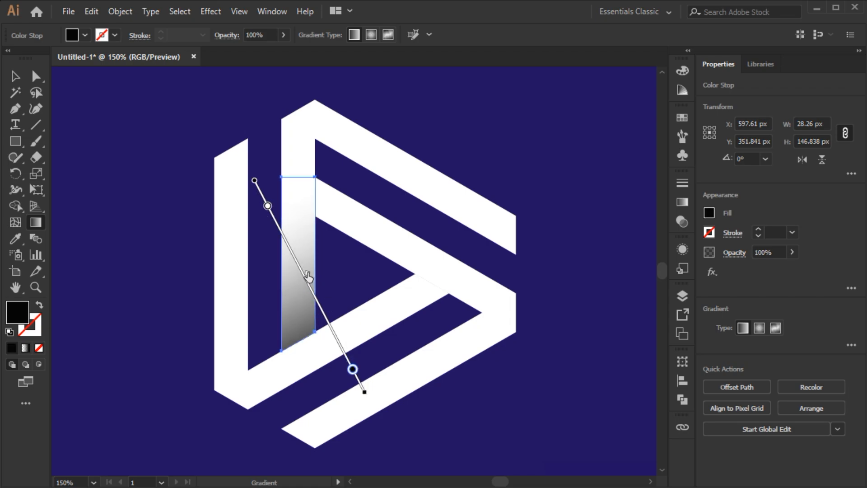
pyautogui.hotkey('ctrl', 'shift', 'a')
pyautogui.press('a')
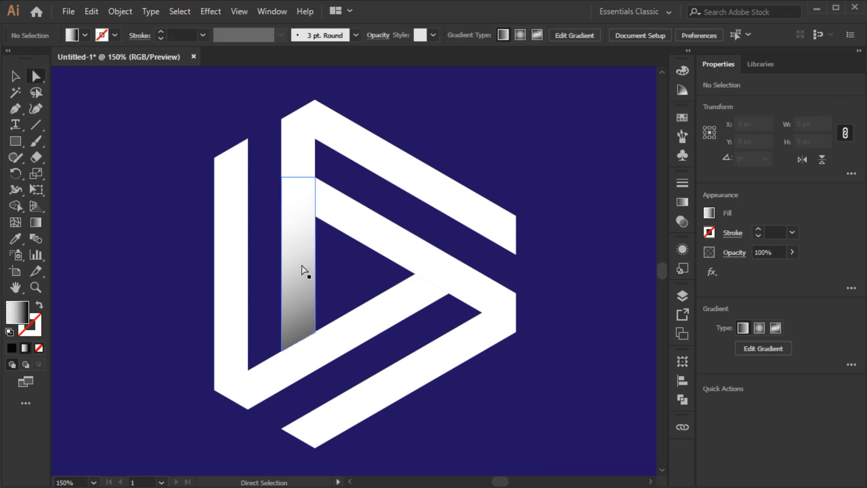
# - In Outline view, make a copy of the gradient shape rotated 120° about the logo's centre
pyautogui.click(302, 265)
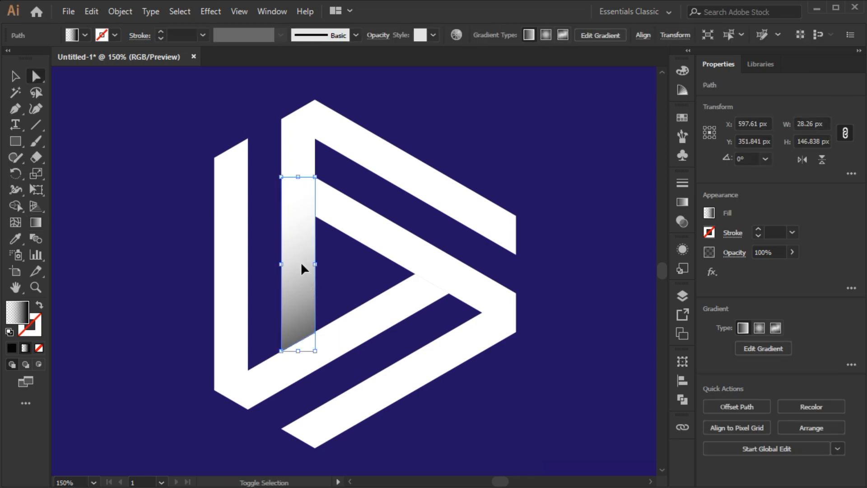
pyautogui.click(238, 10)
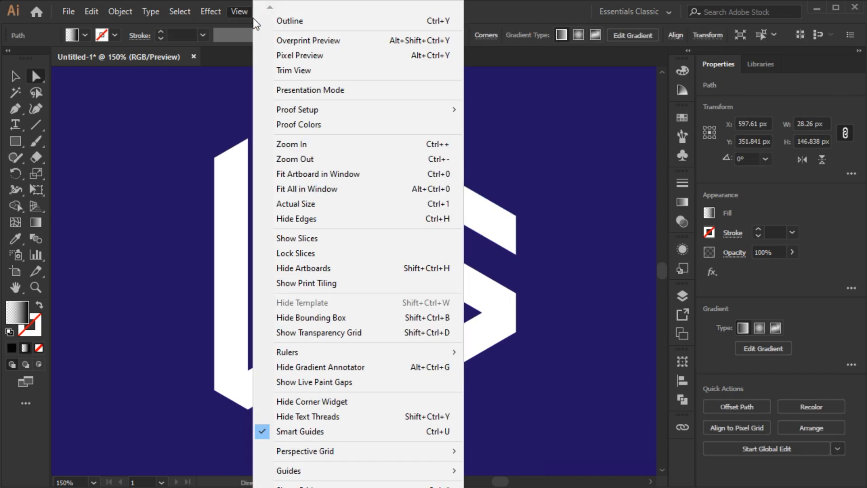
pyautogui.click(280, 21)
pyautogui.click(18, 176)
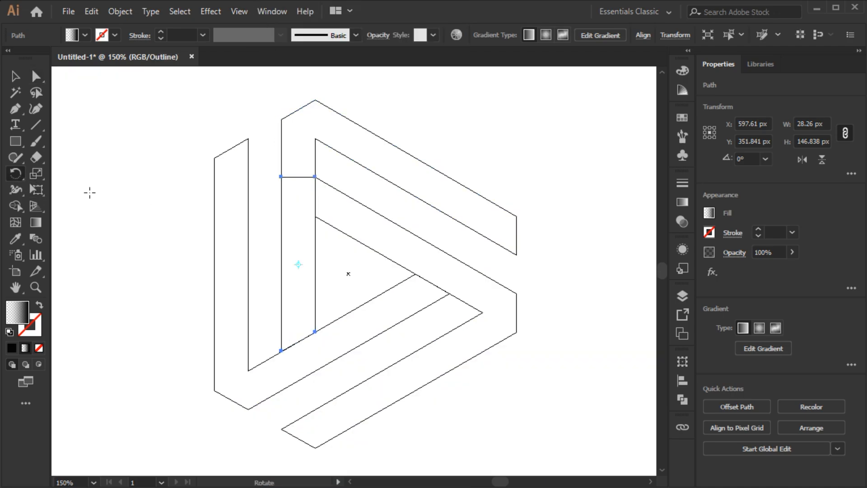
pyautogui.click(348, 273)
pyautogui.keyDown('alt'); pyautogui.click(348, 273); pyautogui.keyUp('alt')
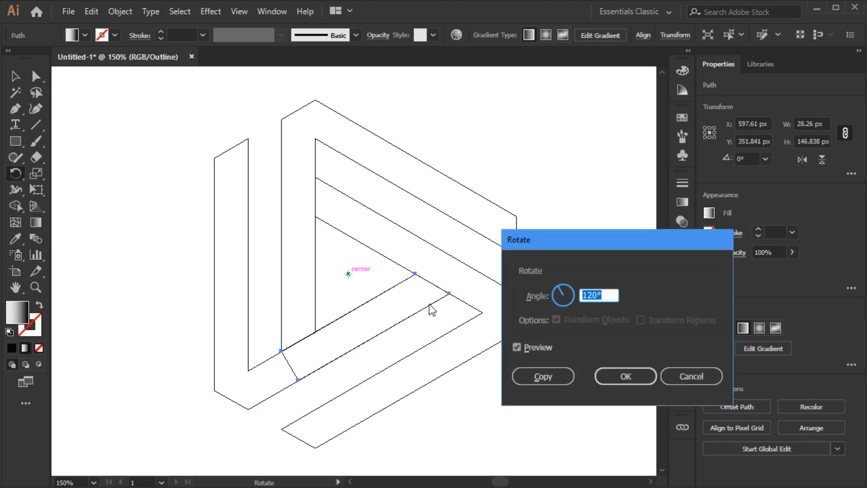
pyautogui.click(545, 370)
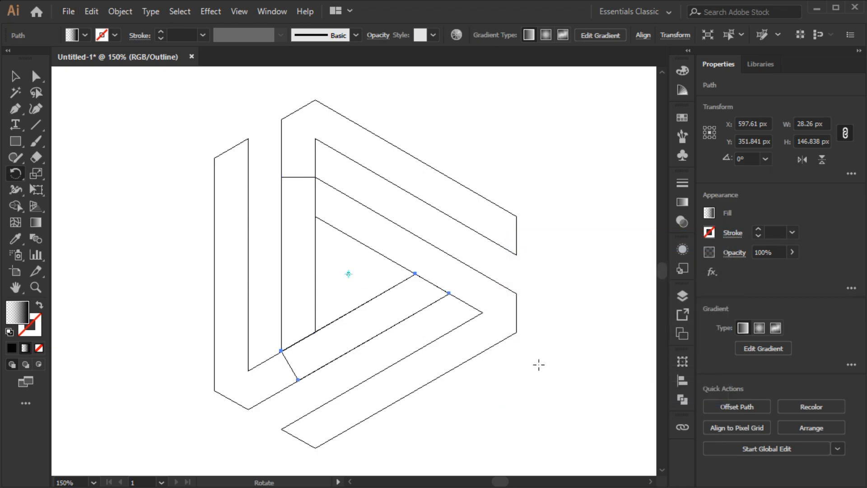
# - Repeat the rotated copy for the third bar, return to Preview view, and clear the selection
pyautogui.hotkey('ctrl', 'd')
pyautogui.hotkey('ctrl', 'y')
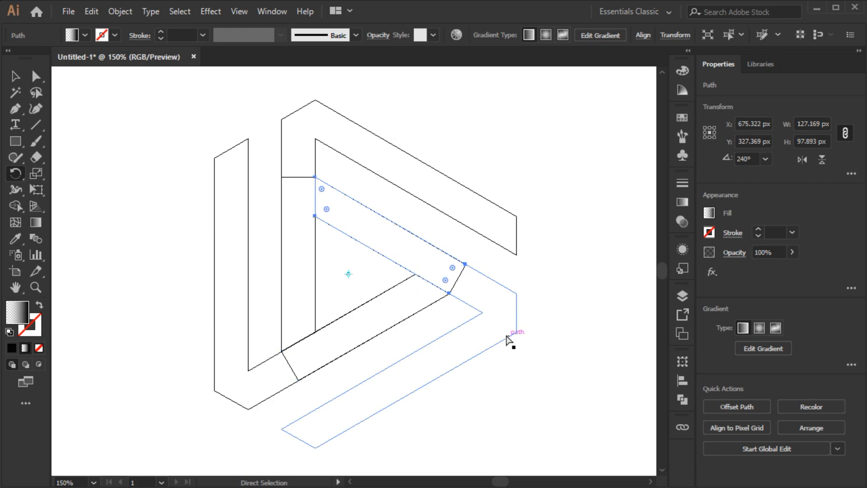
pyautogui.hotkey('ctrl', 'shift', 'a')
pyautogui.press('a')
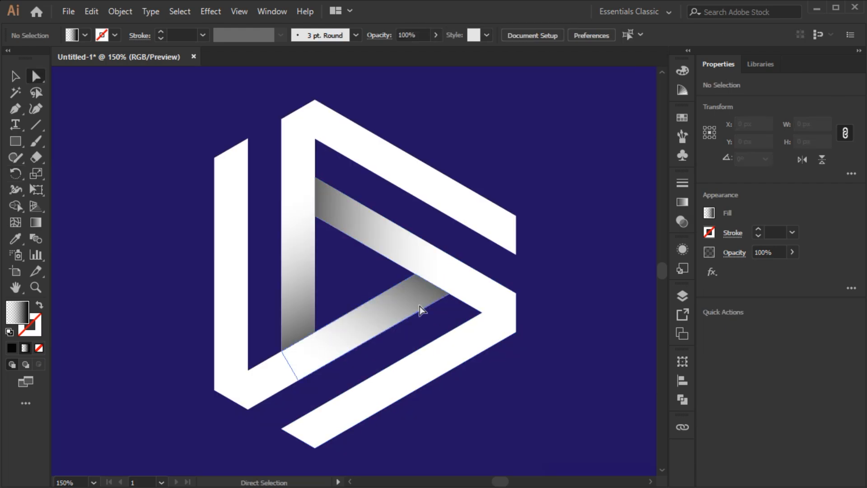
# - For all three shadow shapes, move the transparent stop to 25.92%, shift the black stop slightly inward, and set the midpoint to 46.19%
pyautogui.click(299, 275)
pyautogui.keyDown('shift'); pyautogui.click(336, 221); pyautogui.keyUp('shift')
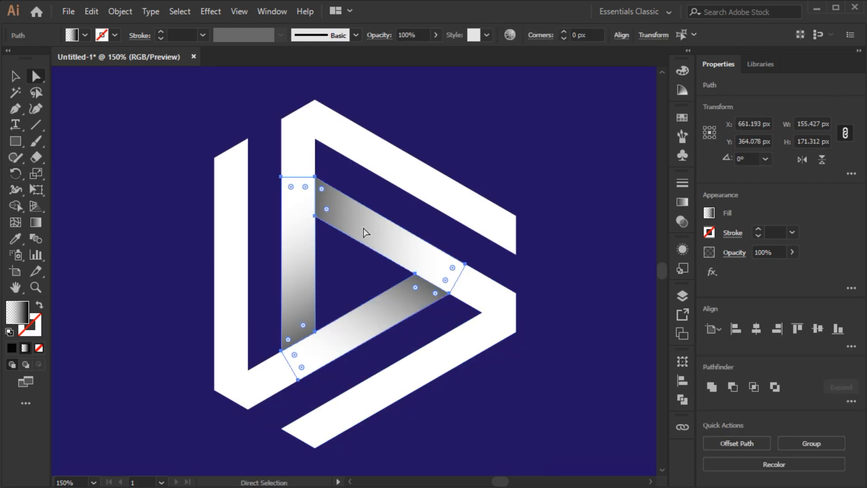
pyautogui.click(675, 206)
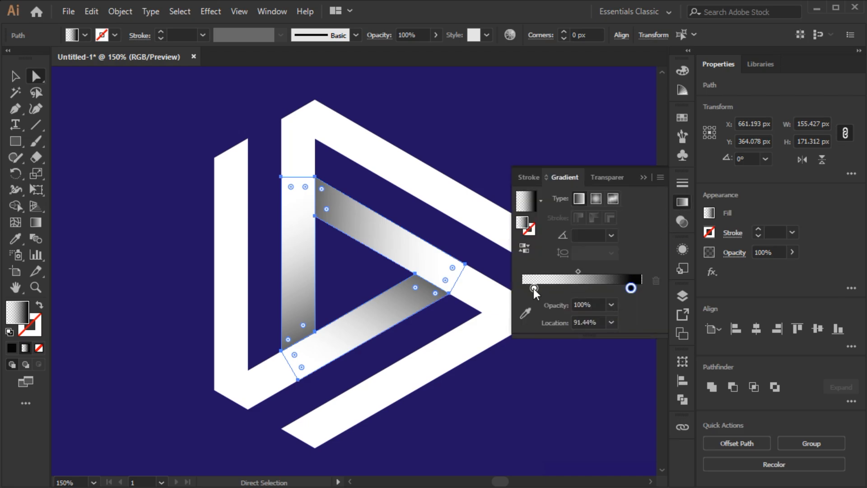
pyautogui.moveTo(533, 289); pyautogui.dragTo(546, 288)
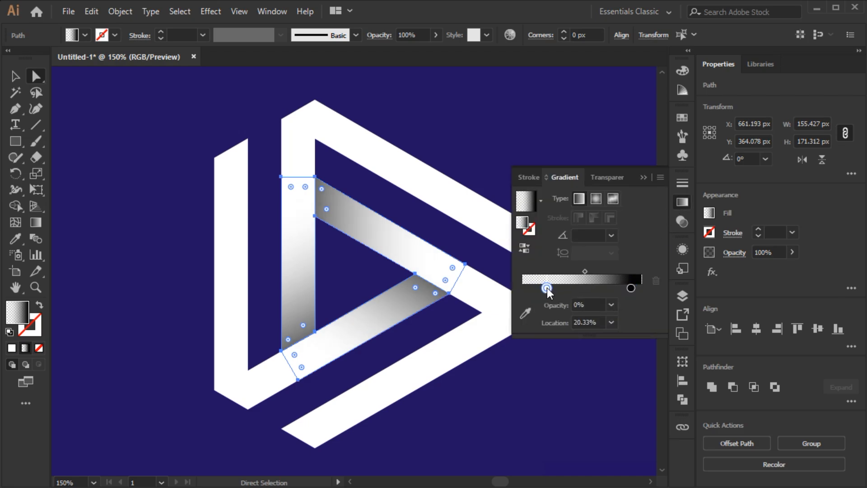
pyautogui.moveTo(631, 289); pyautogui.dragTo(628, 288)
pyautogui.moveTo(549, 289)
pyautogui.mouseDown()
pyautogui.moveTo(586, 271)
pyautogui.moveTo(555, 290)
pyautogui.mouseUp()
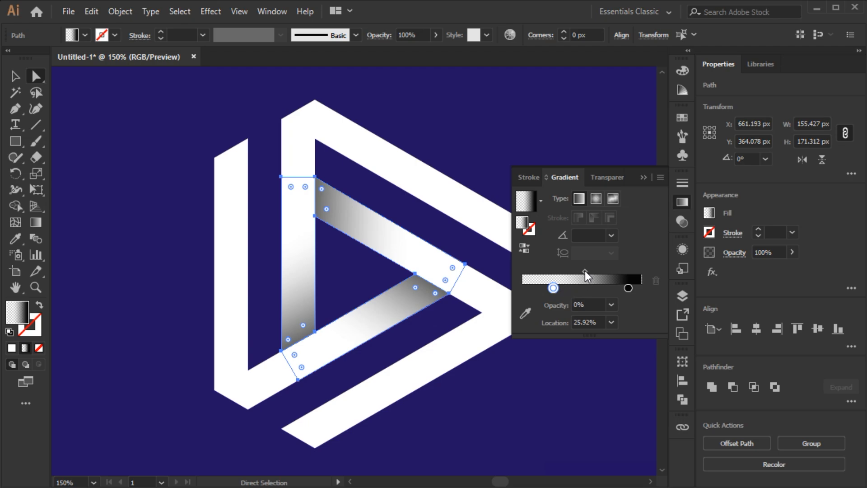
pyautogui.moveTo(584, 270); pyautogui.dragTo(589, 272)
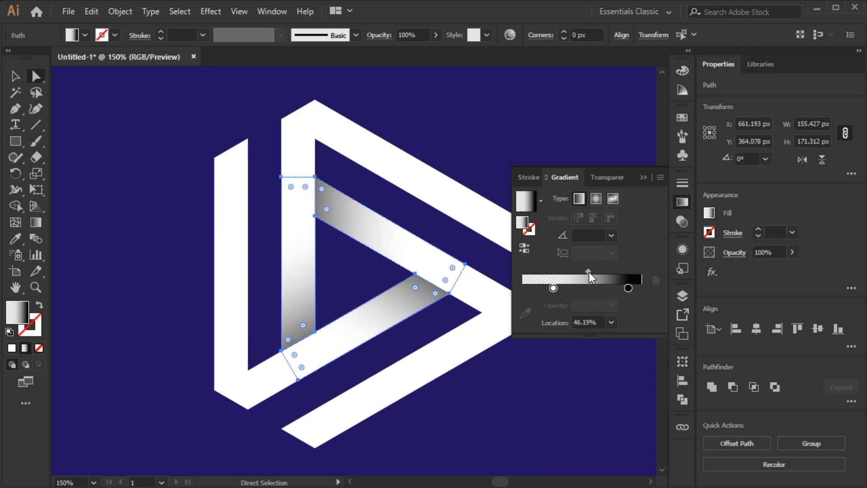
pyautogui.click(643, 177)
pyautogui.click(565, 201)
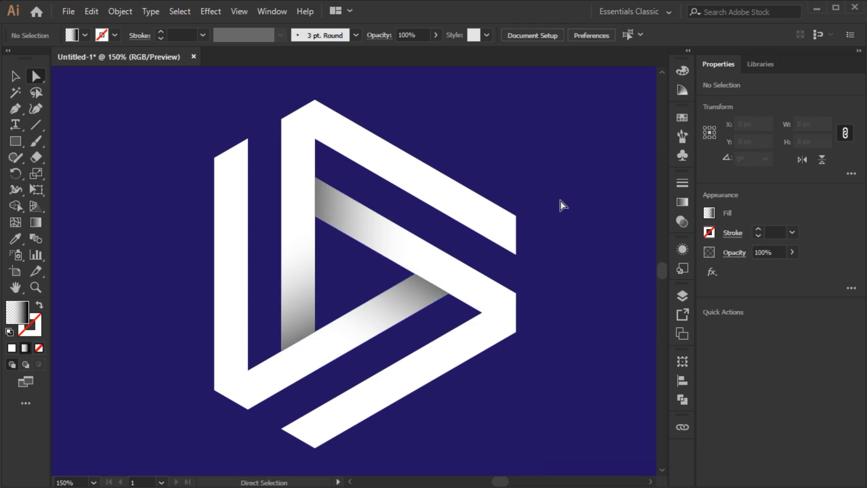
# - Group all the logo shapes, scale the group up slightly from its centre, and deselect it
pyautogui.hotkey('ctrl', '0')
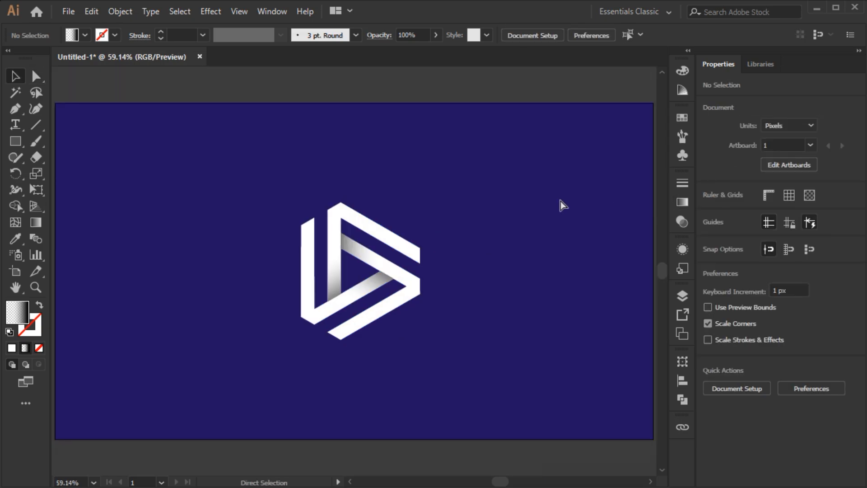
pyautogui.press('v')
pyautogui.click(362, 218)
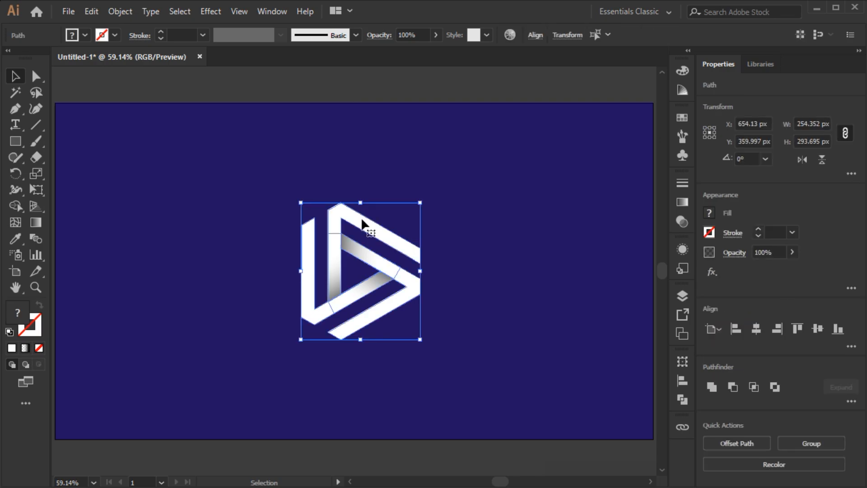
pyautogui.hotkey('ctrl', 'g')
pyautogui.moveTo(362, 204); pyautogui.dragTo(360, 187)
pyautogui.click(490, 234)
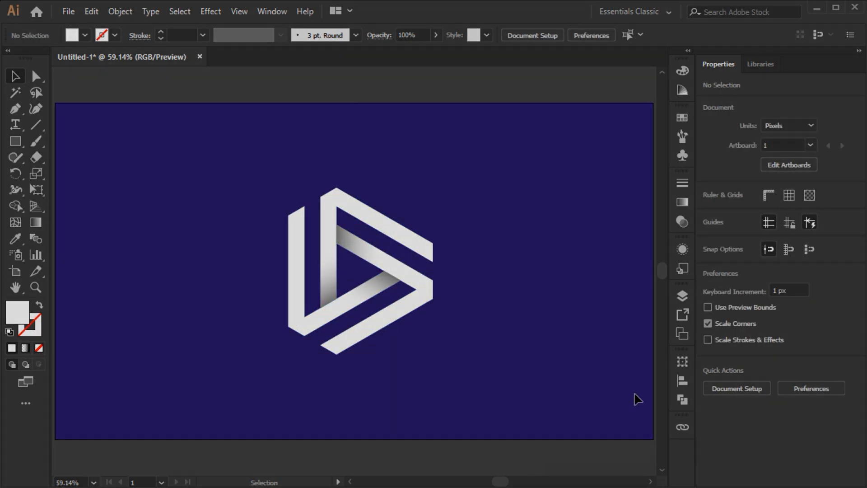